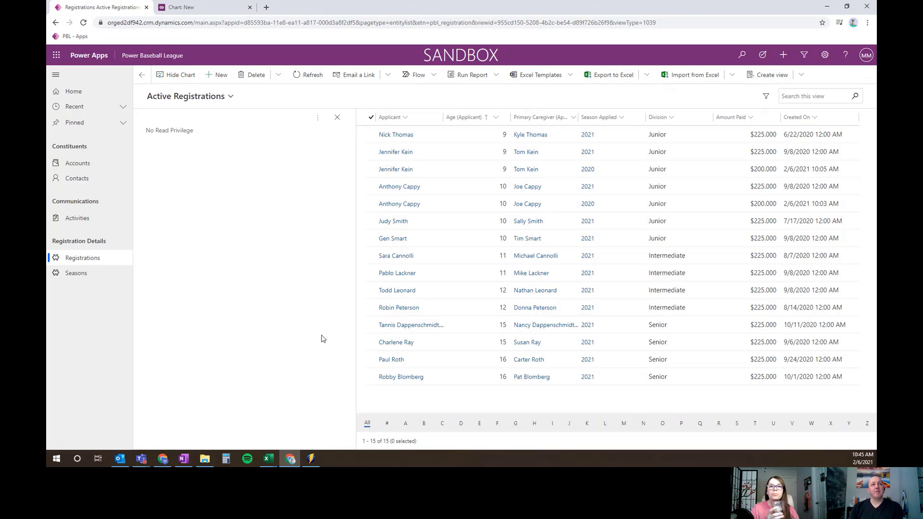
Step: Create a new chart for the Active Registrations view and close the leftover chart designer tab
left_click(318, 117)
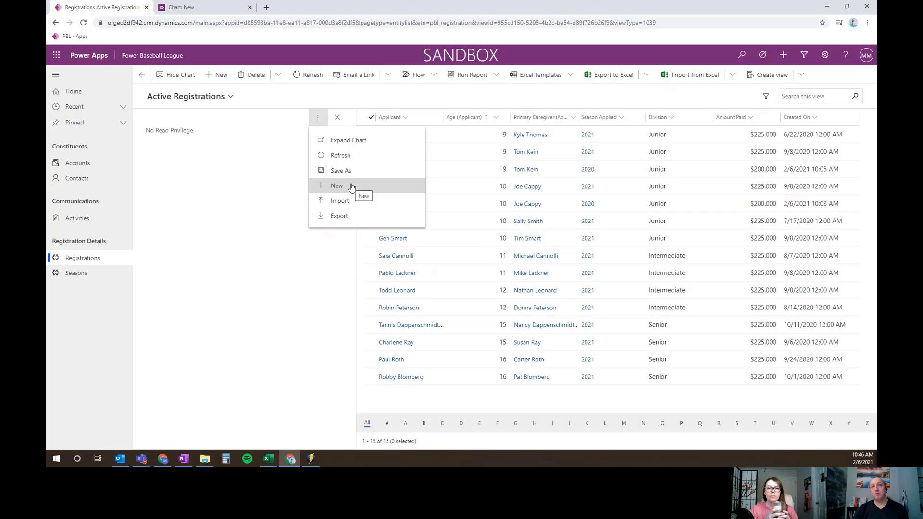
left_click(351, 187)
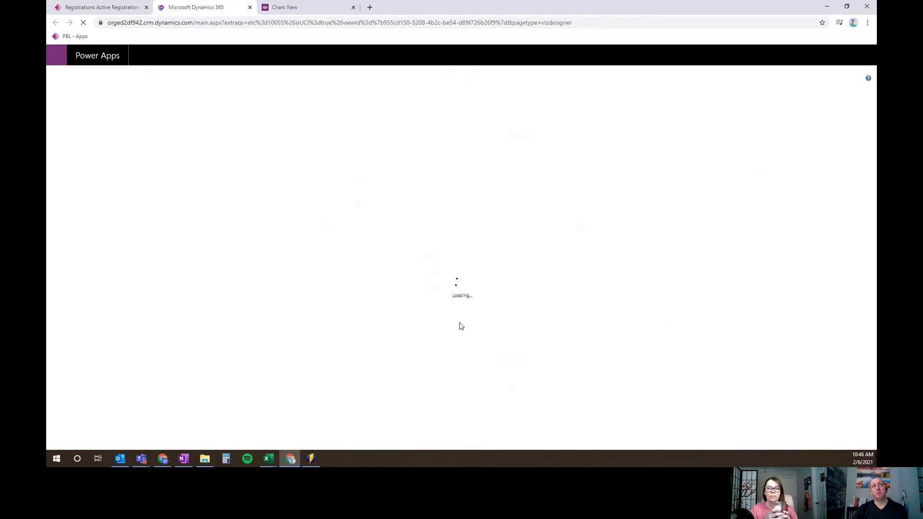
left_click(354, 7)
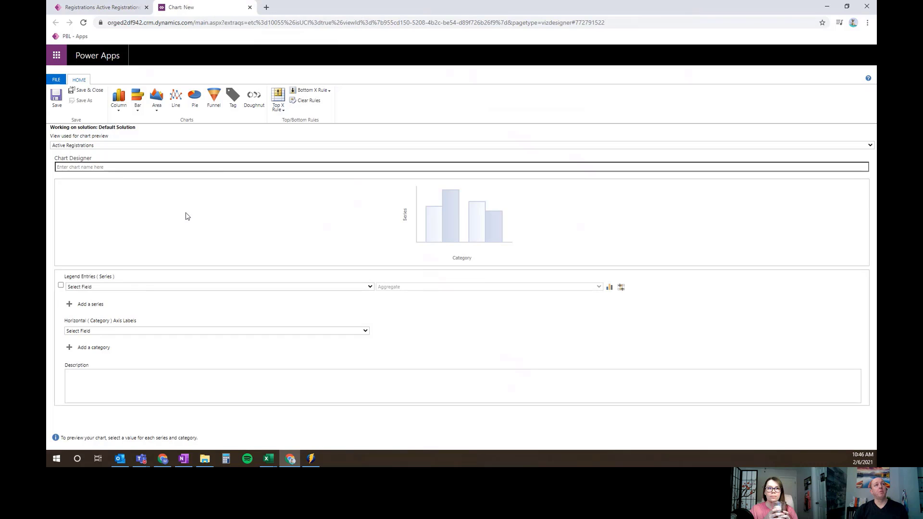
Step: Set the chart's legend series to Amount Paid with the Sum aggregate
left_click(131, 287)
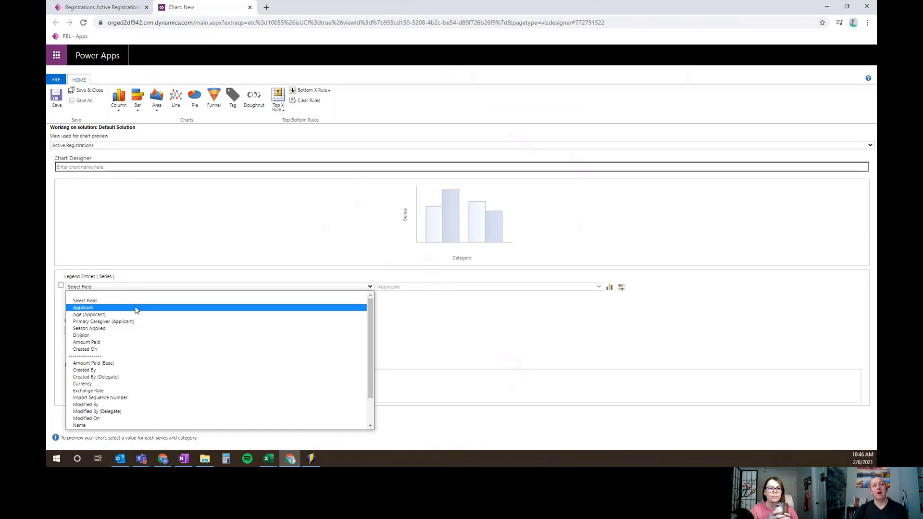
left_click(110, 343)
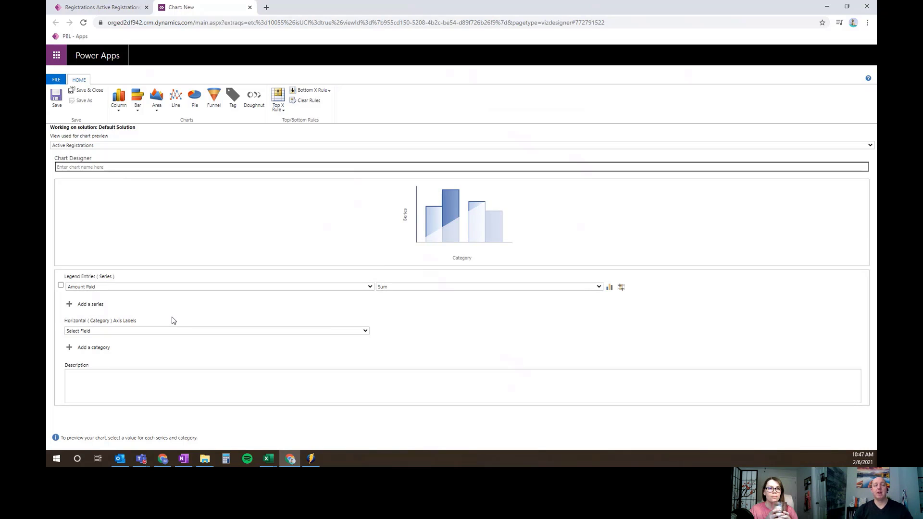
left_click(408, 287)
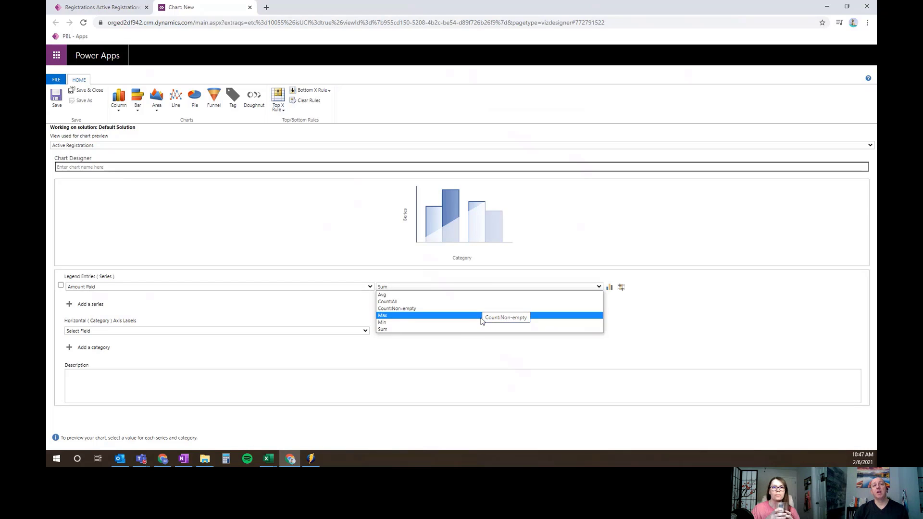
left_click(445, 331)
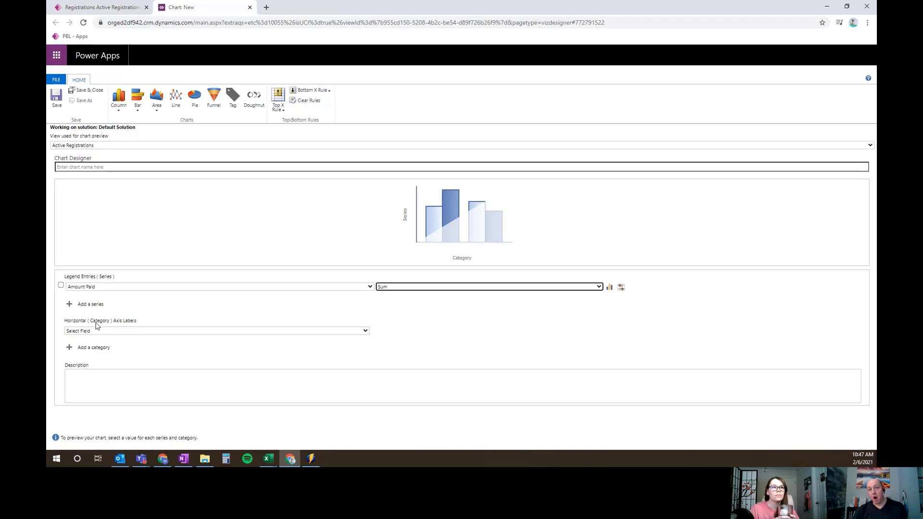
Step: Set the horizontal axis category to Season Applied and check the column chart preview
left_click(180, 332)
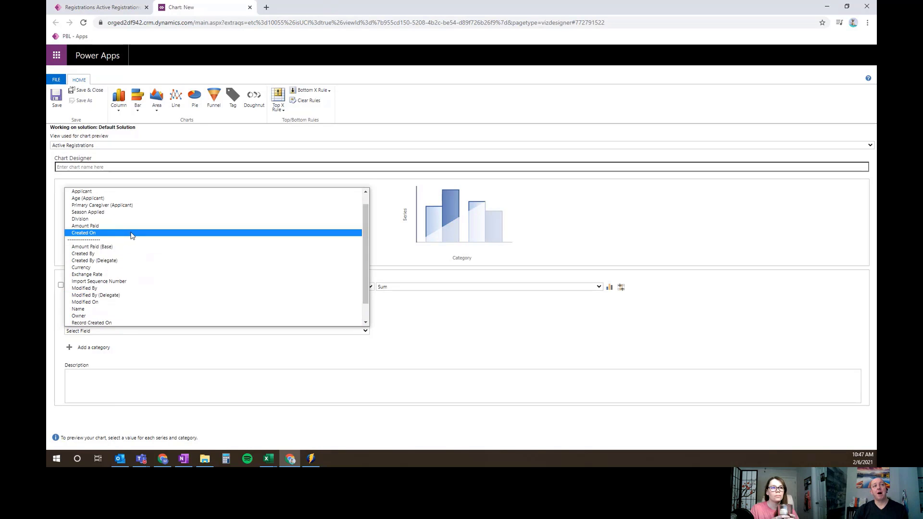
scroll(133, 236, "up", 1)
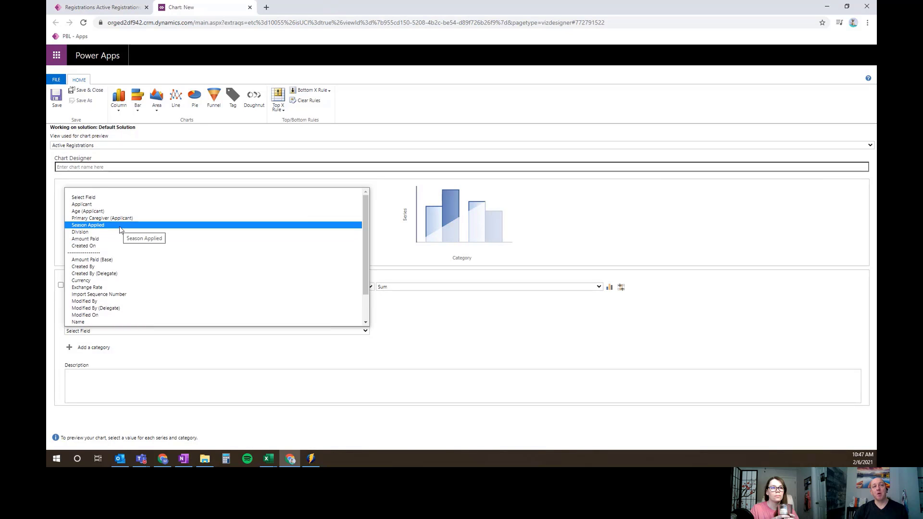
left_click(122, 226)
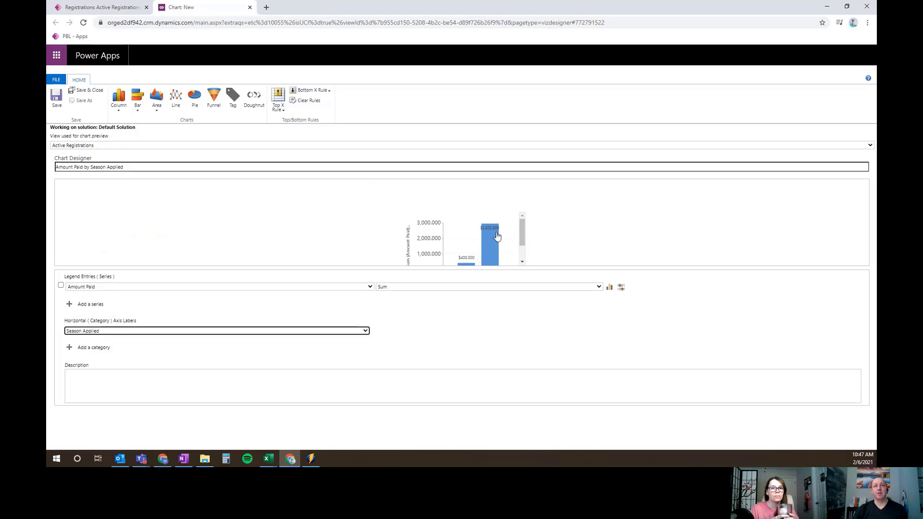
left_click_drag(524, 234, 525, 238)
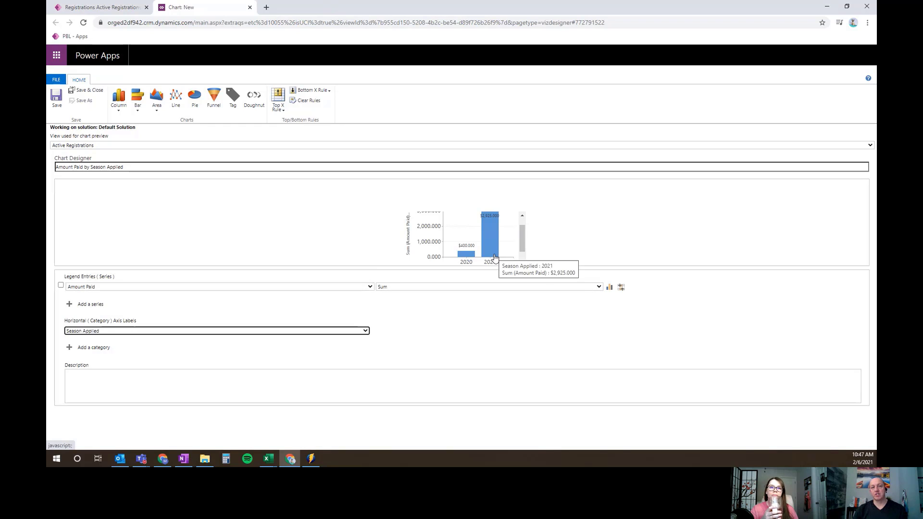
scroll(523, 243, "up", 1)
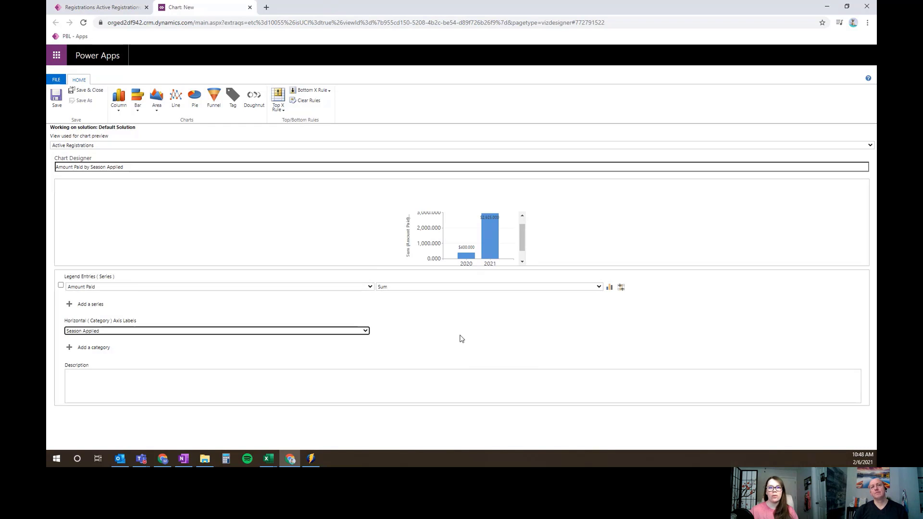
Step: Add Age (Applicant) as a second horizontal axis category
left_click(98, 348)
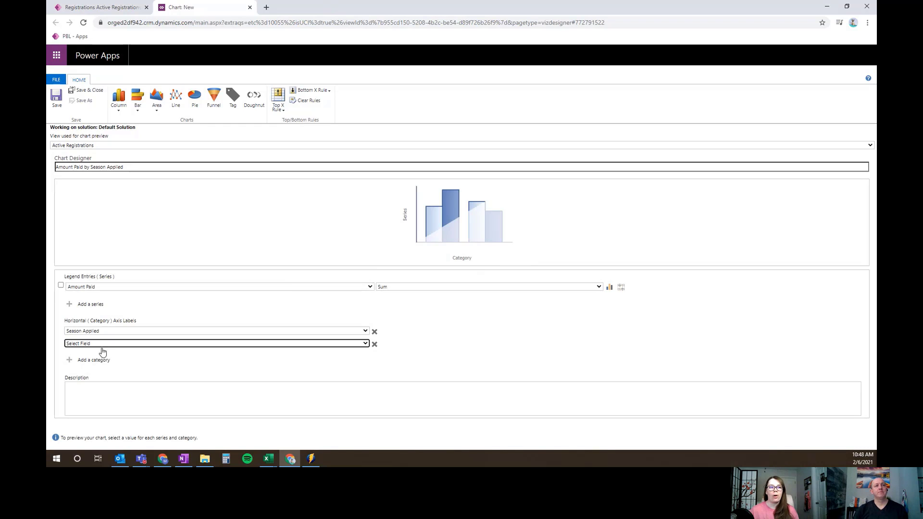
left_click(121, 344)
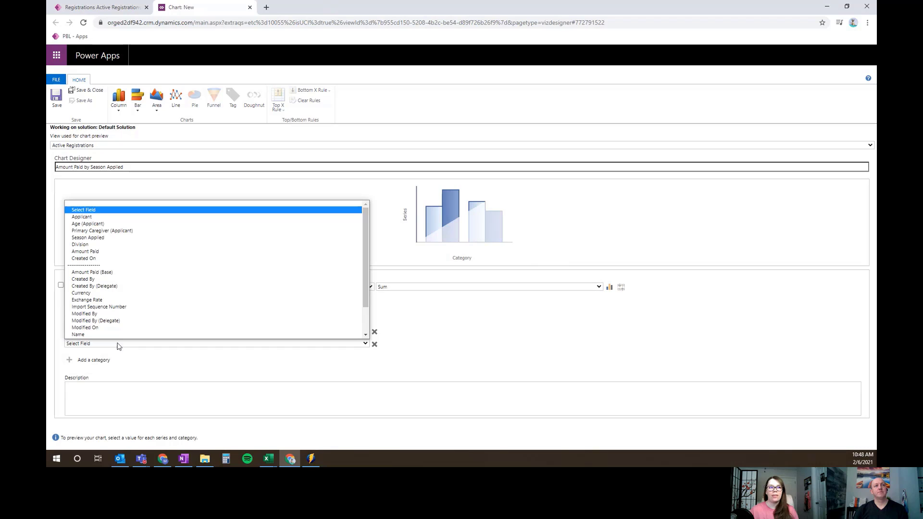
left_click(92, 219)
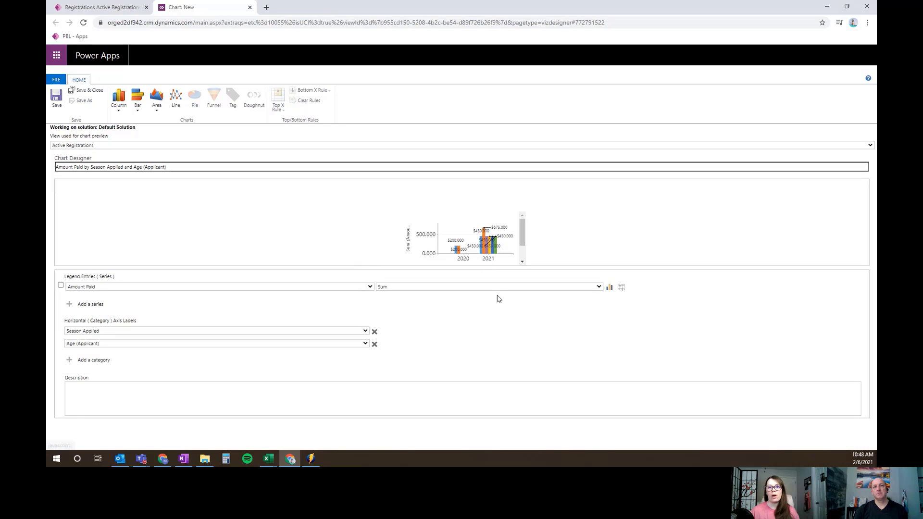
Step: Change the Amount Paid series to a Stacked Column chart
left_click(609, 287)
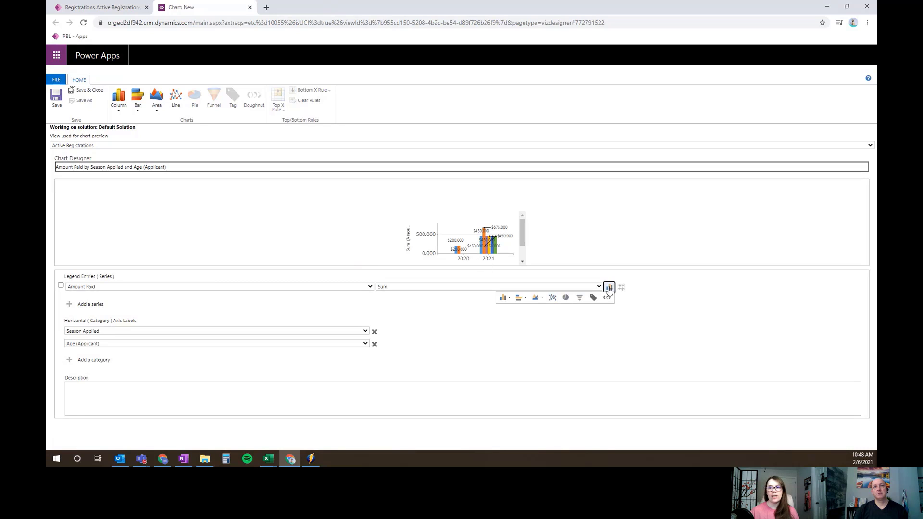
left_click(516, 298)
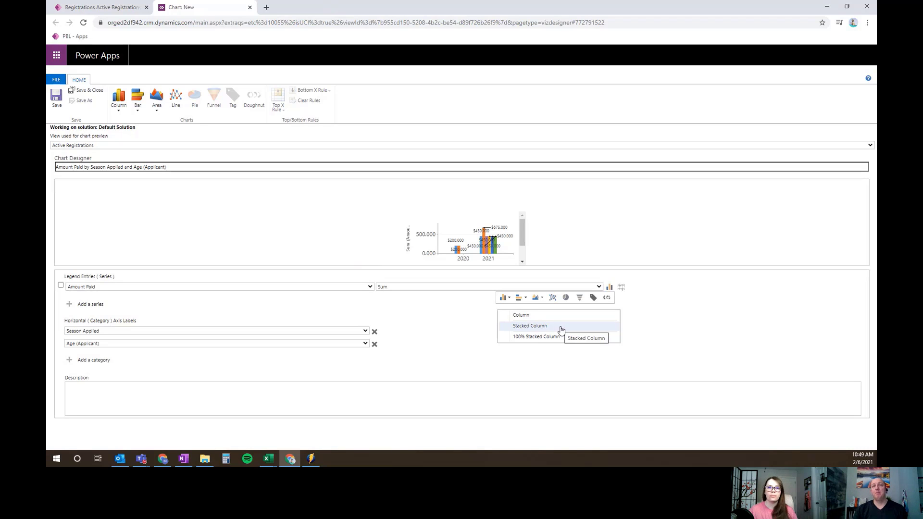
left_click(536, 327)
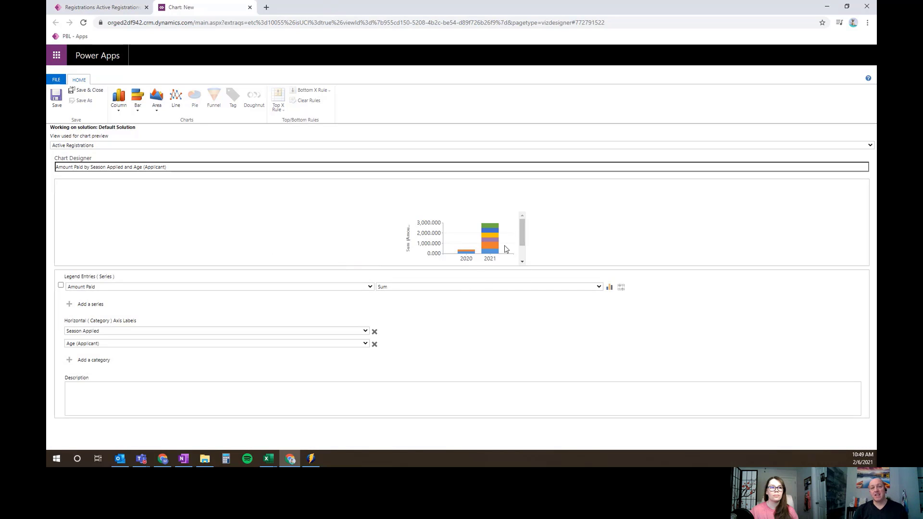
Step: Rename the chart "Fee's by Season and Age", save and close it, and dismiss the chart editor notice
left_click(97, 147)
left_click(82, 147)
left_click(120, 167)
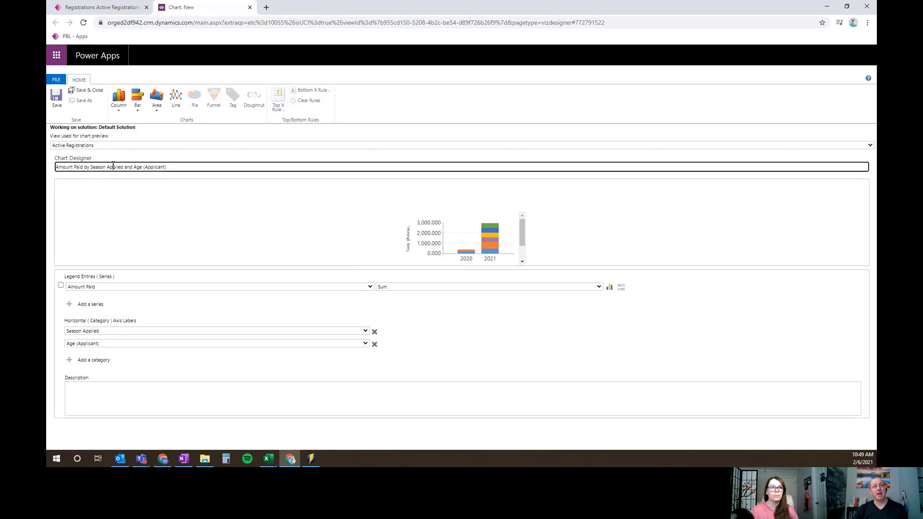
triple_click(147, 167)
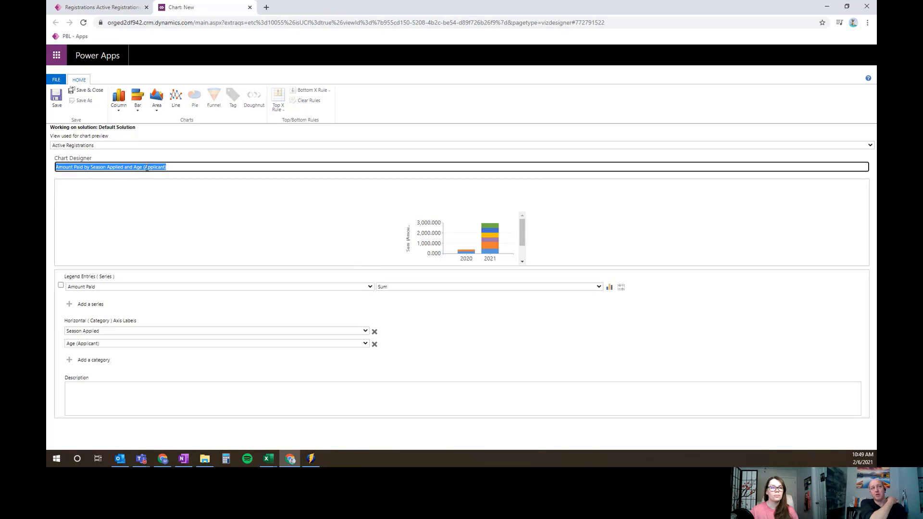
key("Home")
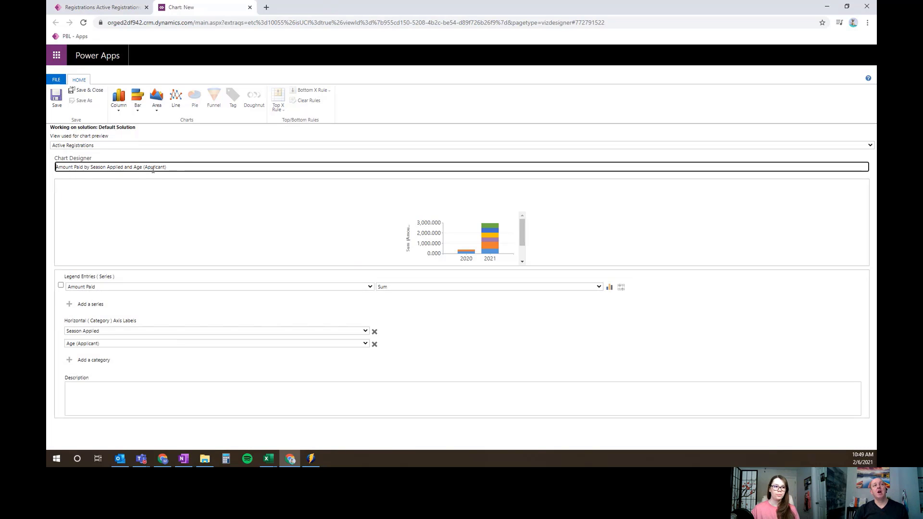
left_click_drag(166, 167, 47, 184)
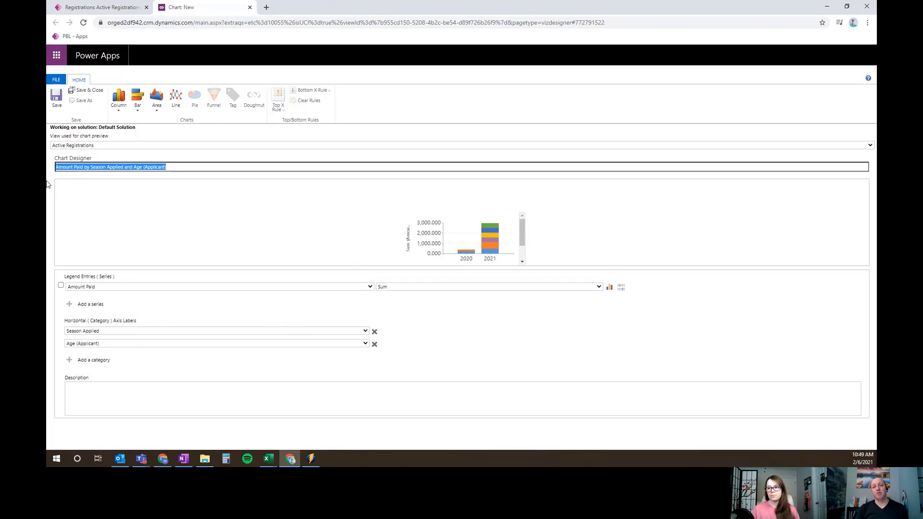
type("F")
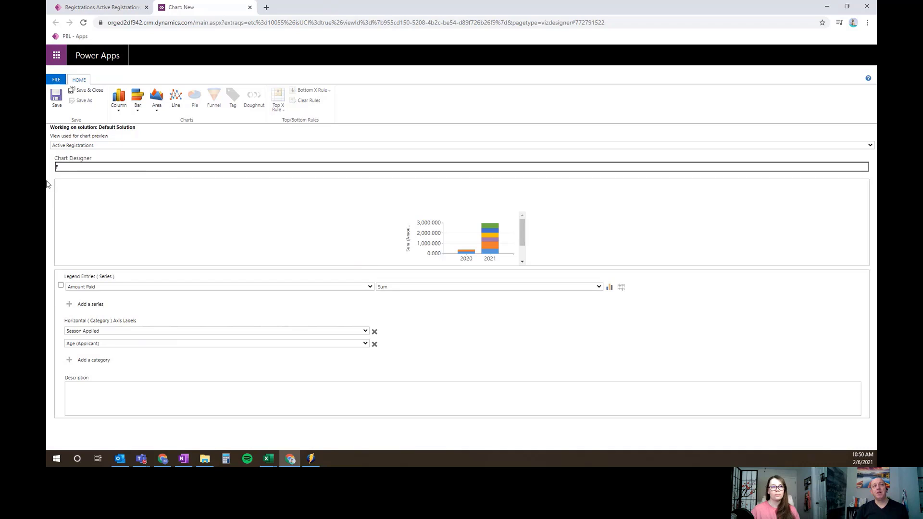
type("ee")
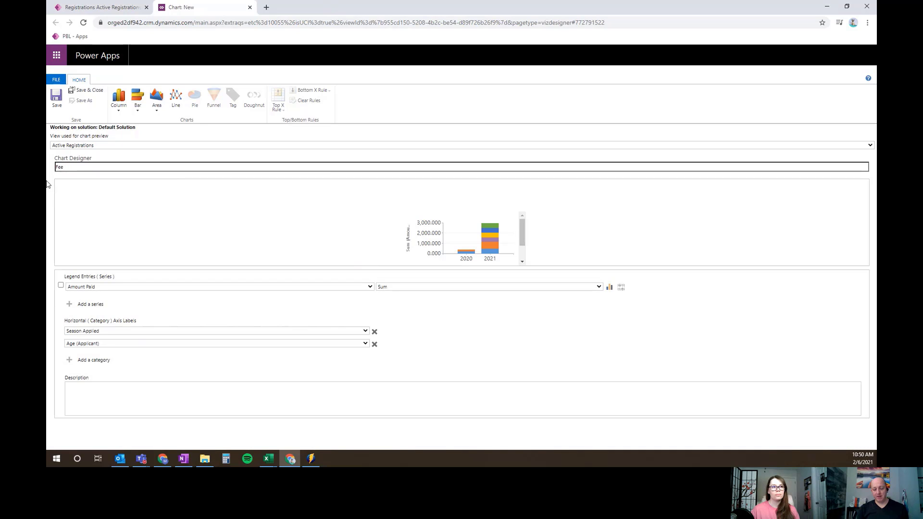
type("'s by Season and Age")
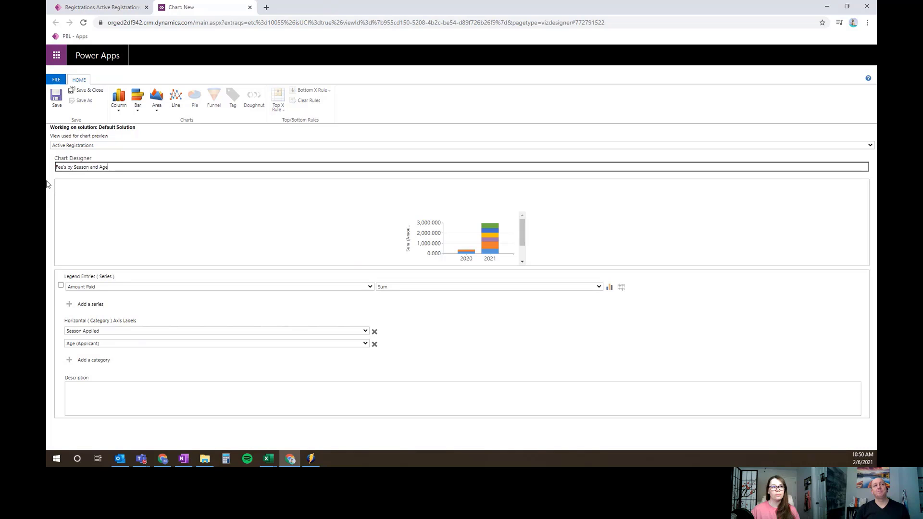
left_click(93, 92)
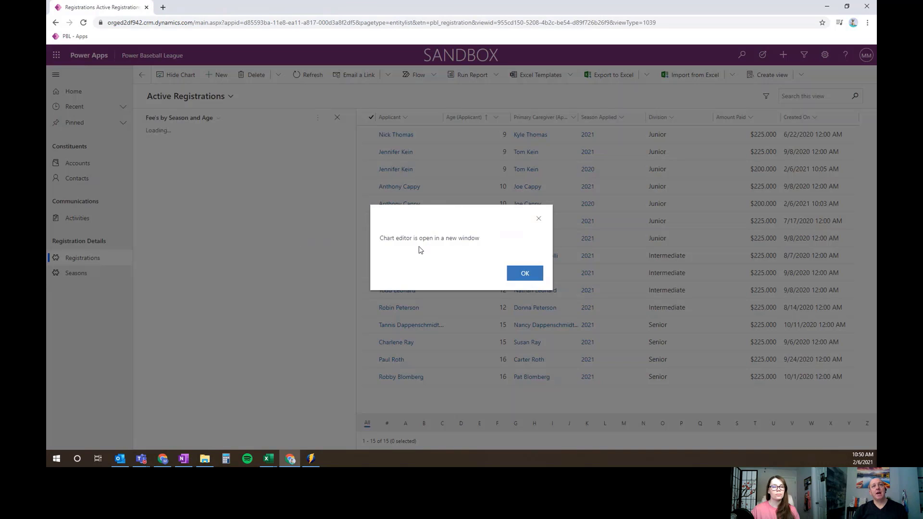
left_click(525, 273)
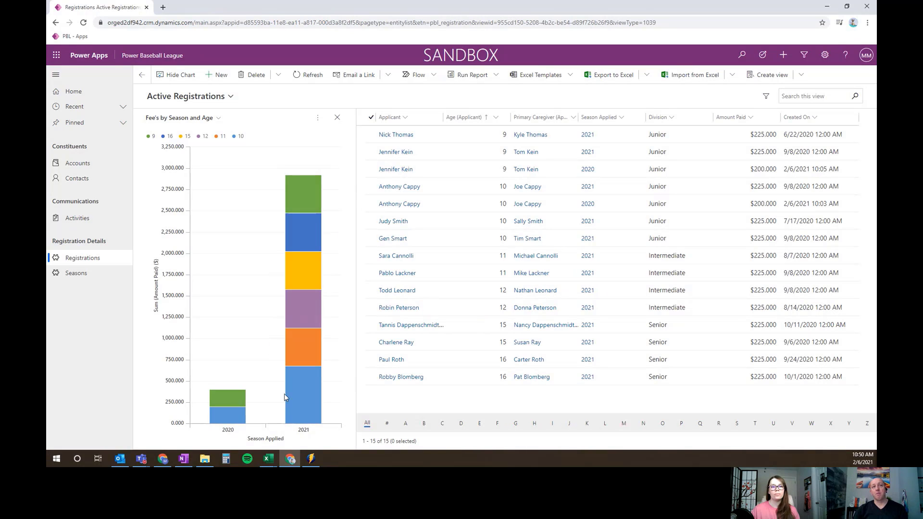
Step: Drill down into the 2021 column's age 10 segment by Division, shown as a horizontal bar chart
mouse_move(297, 333)
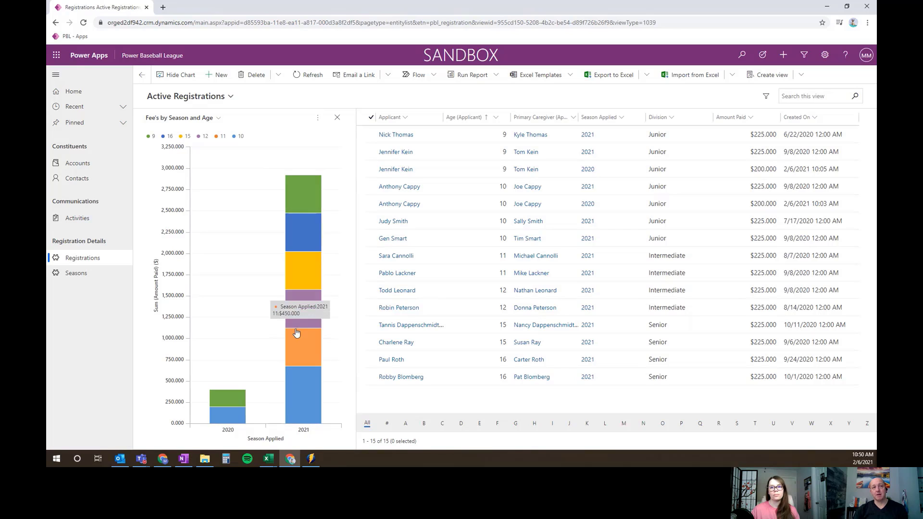
mouse_move(303, 230)
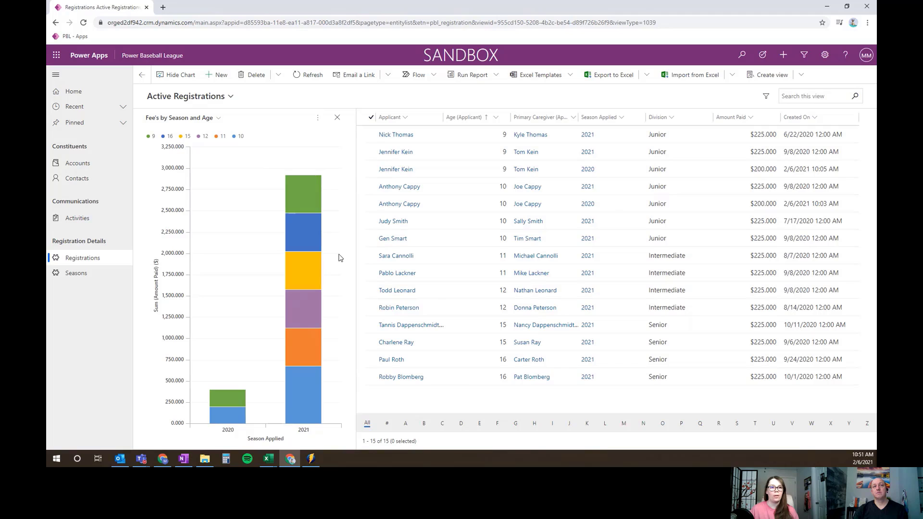
left_click(303, 380)
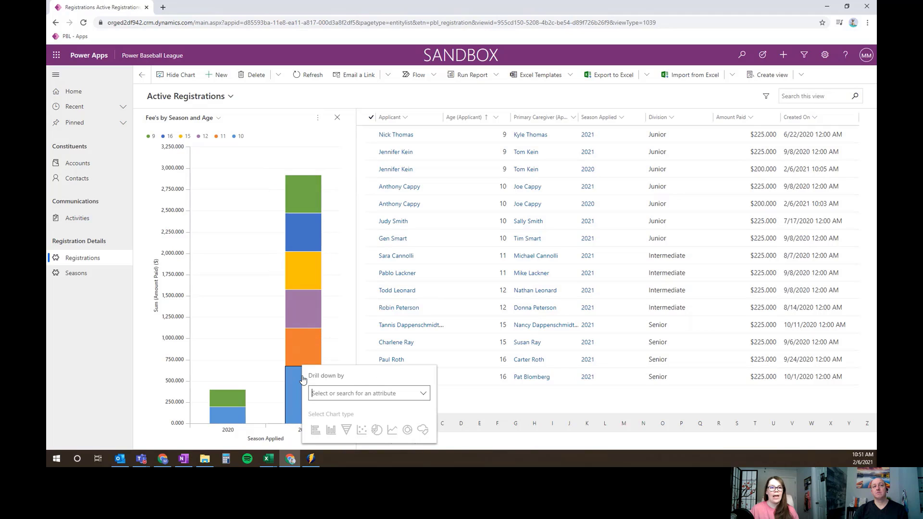
left_click(424, 397)
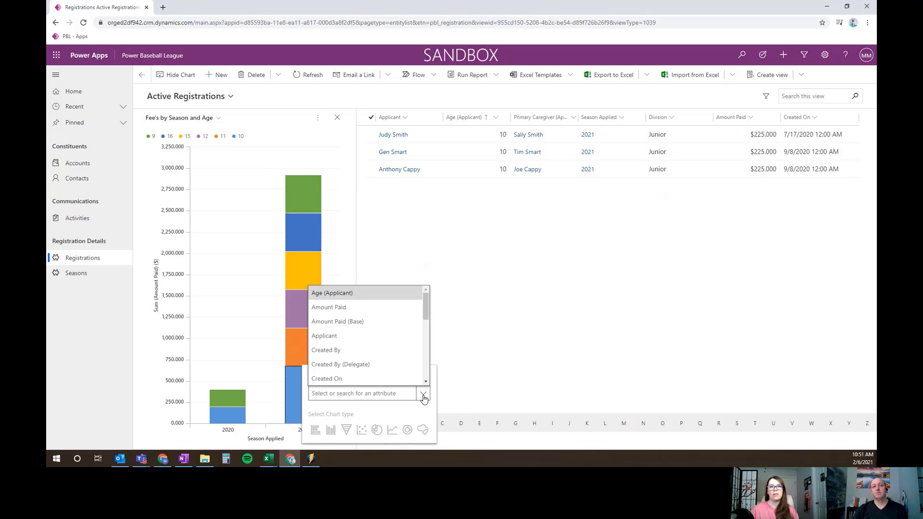
scroll(427, 314, "down", 1)
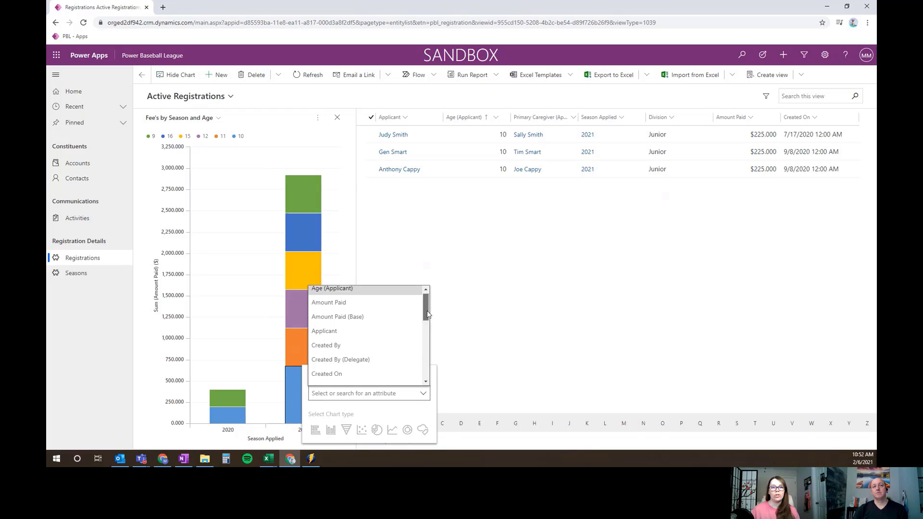
left_click_drag(428, 311, 423, 332)
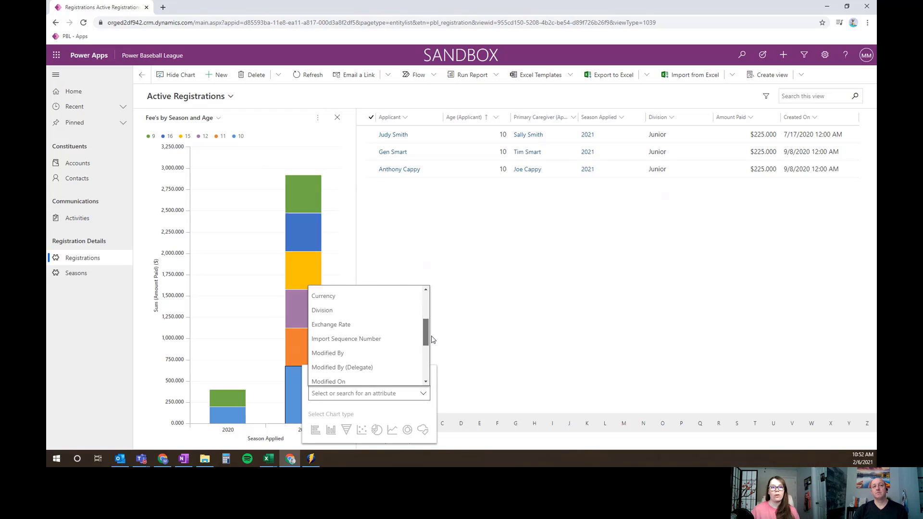
left_click(339, 311)
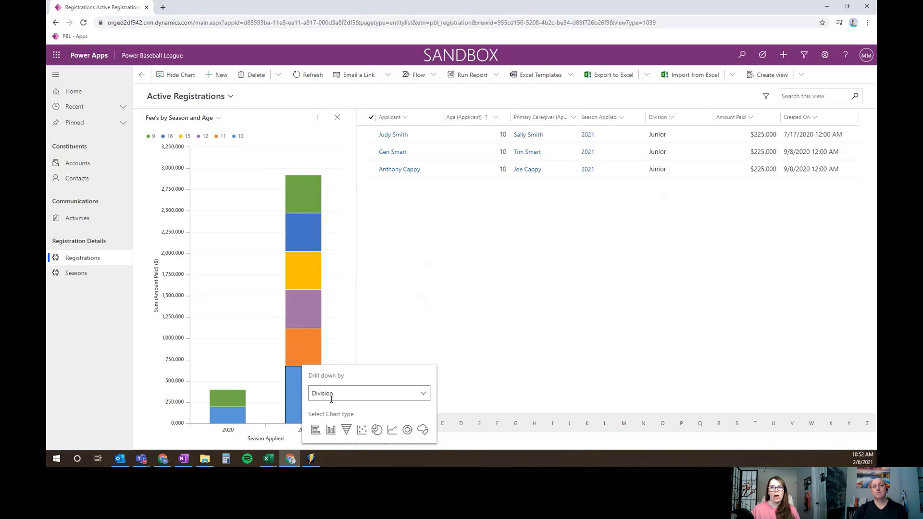
left_click(315, 430)
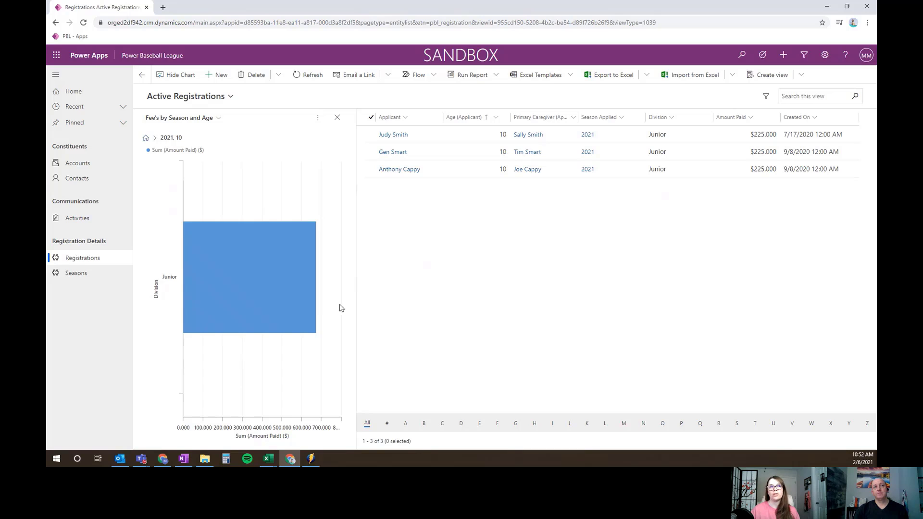
Step: Return to the full chart and drill down into the 2021 column's age 11 segment by Division as a pie chart
left_click(146, 138)
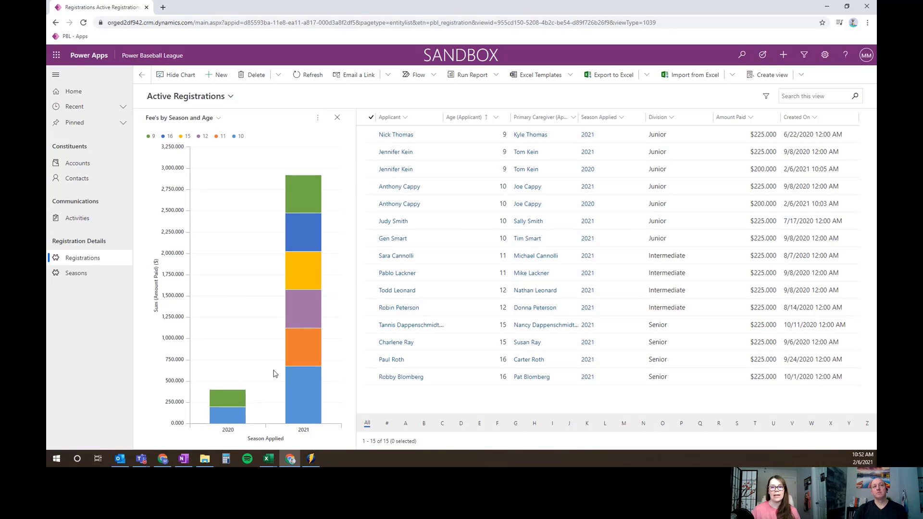
left_click(308, 347)
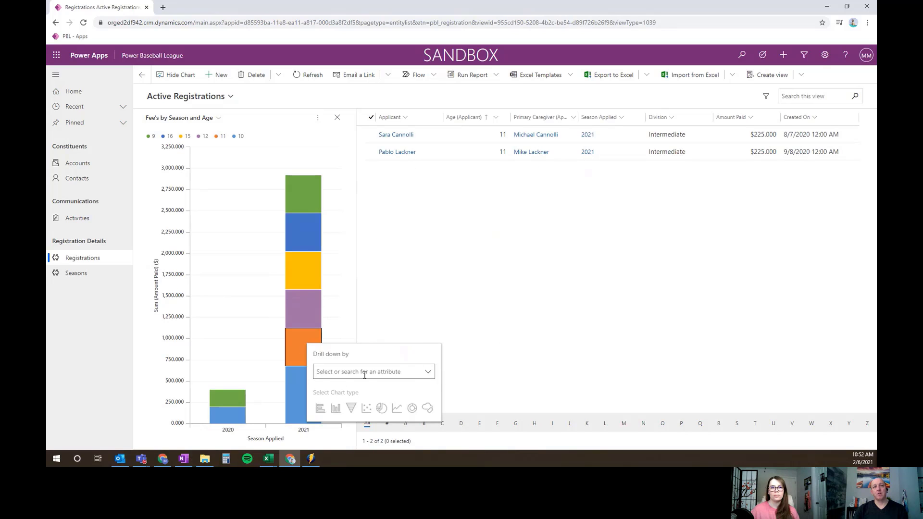
left_click(428, 373)
scroll(370, 339, "down", 3)
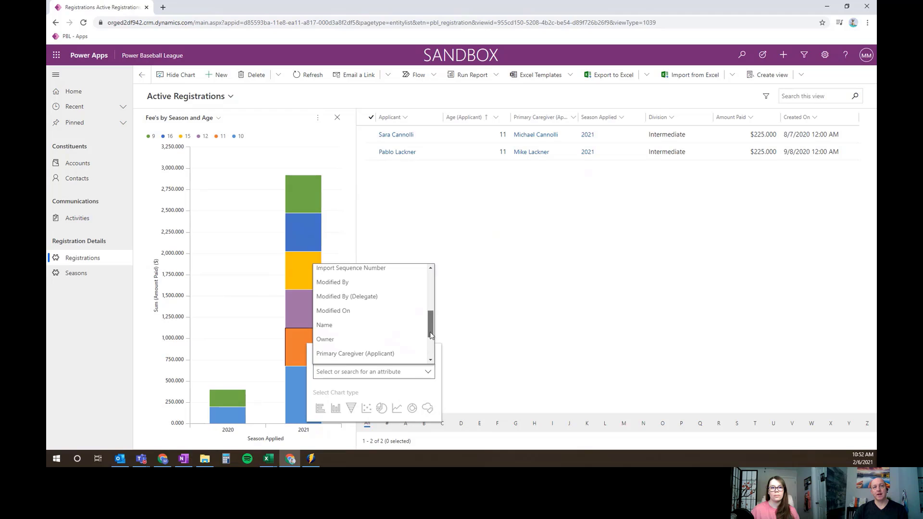
left_click_drag(429, 332, 433, 334)
scroll(408, 315, "up", 2)
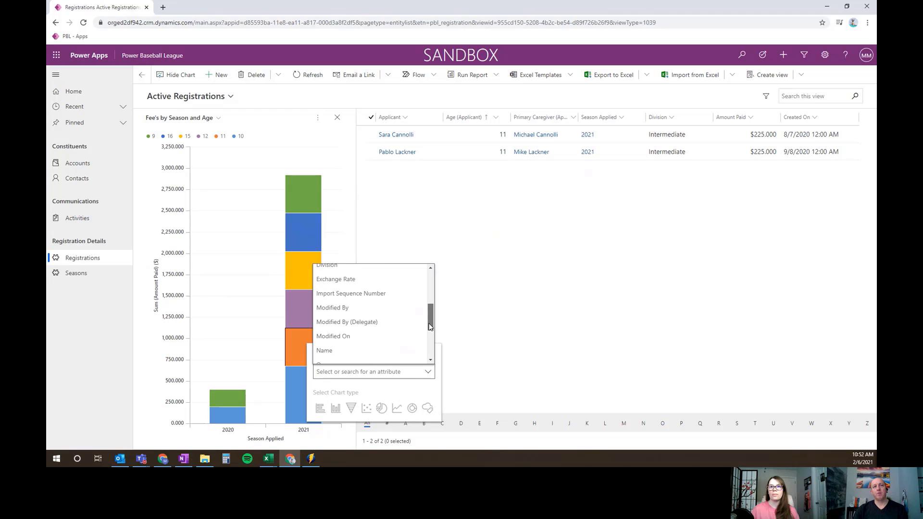
left_click(354, 302)
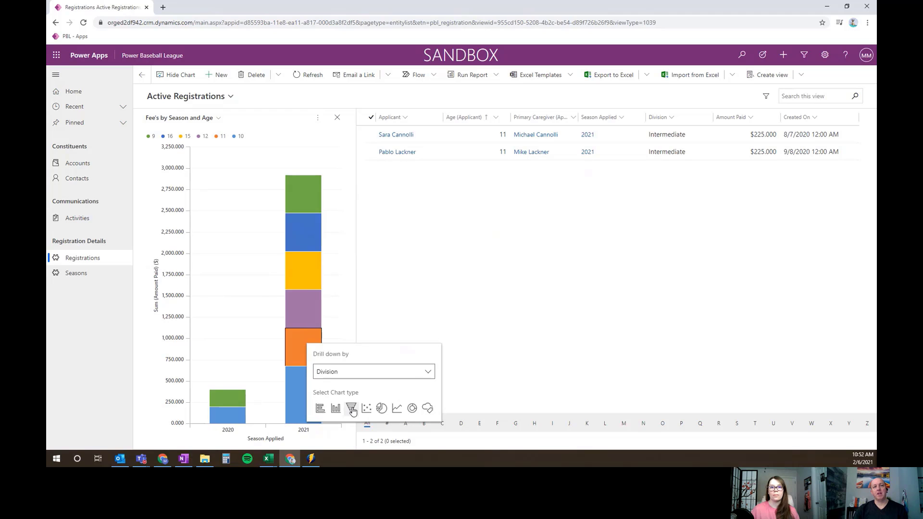
left_click(381, 409)
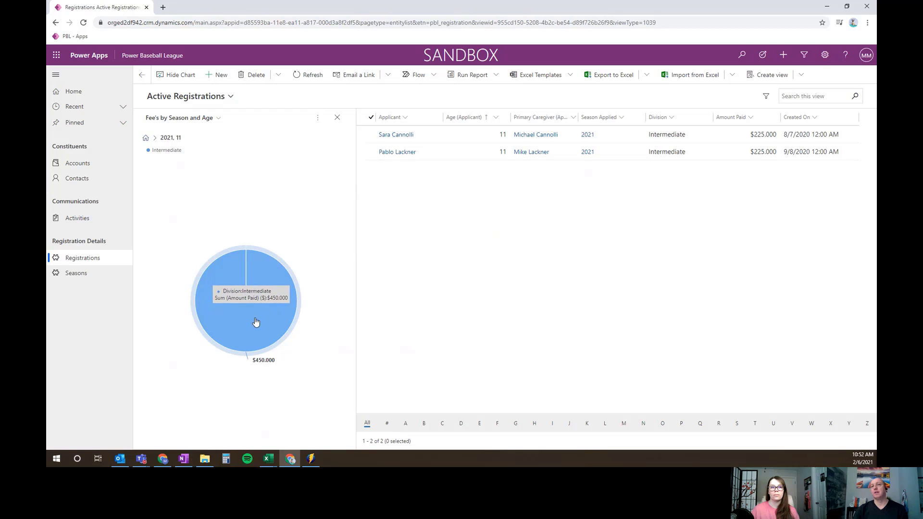
Step: Return to the full chart, filter the registrations by the 2021 age 11 segment, and clear that filter
left_click(146, 139)
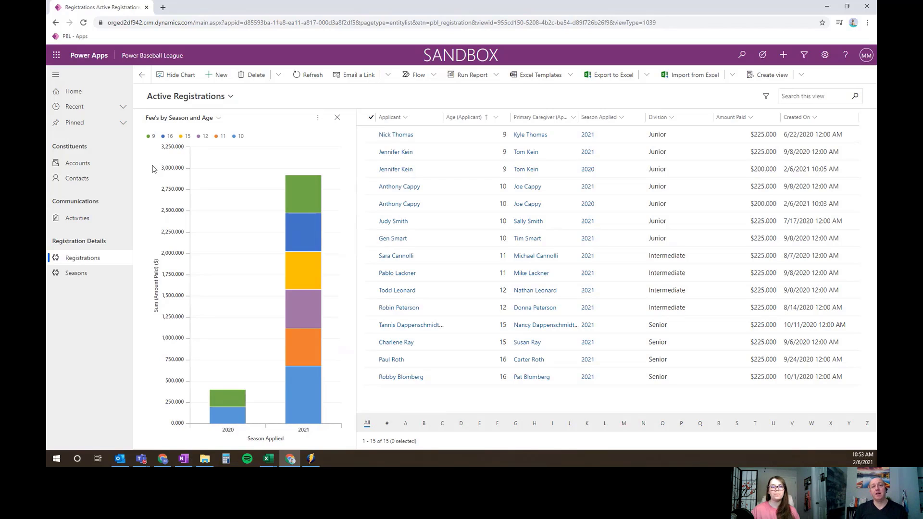
left_click(308, 353)
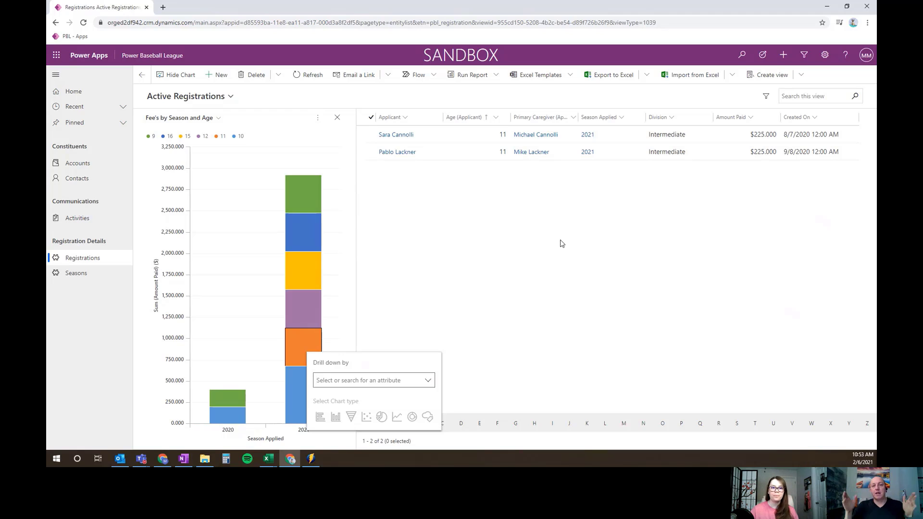
key("Escape")
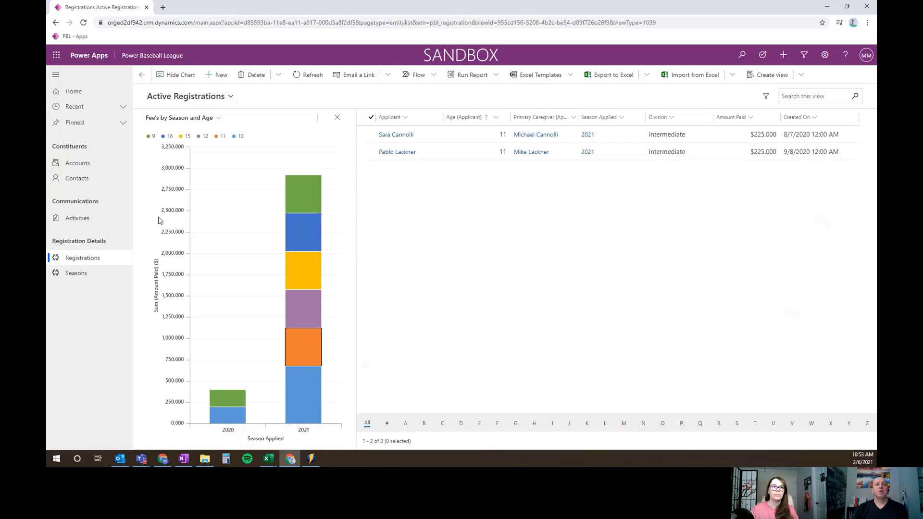
mouse_move(320, 342)
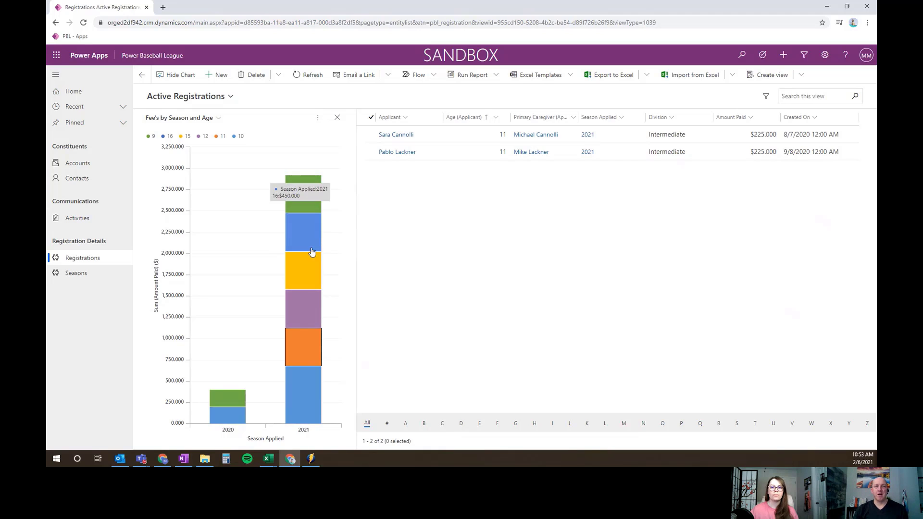
mouse_move(305, 357)
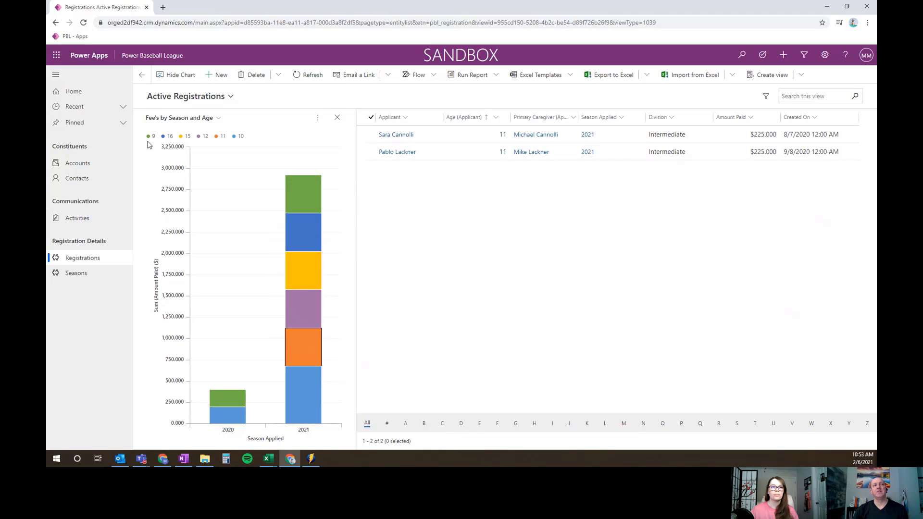
left_click(253, 168)
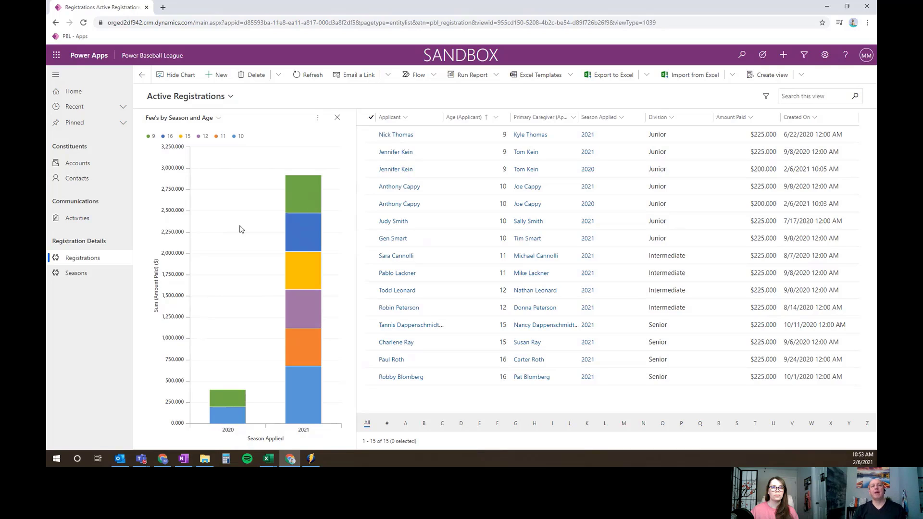
mouse_move(303, 407)
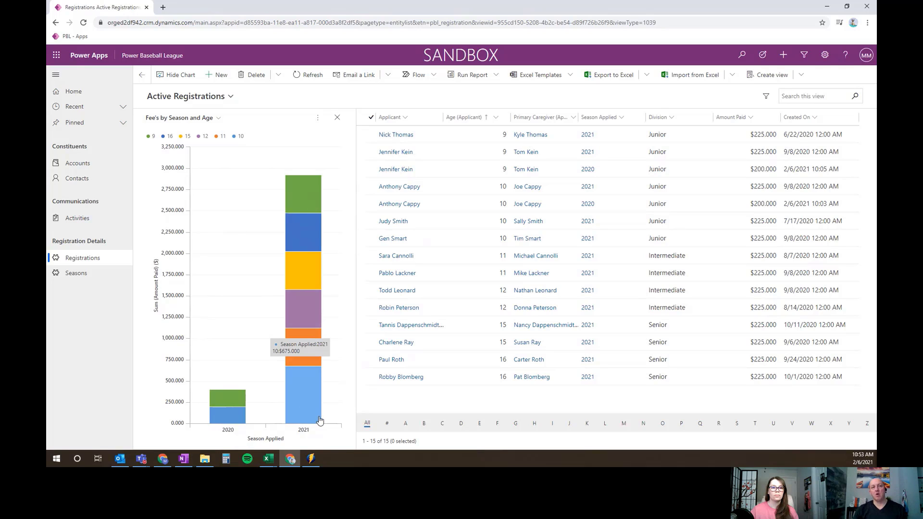
mouse_move(299, 213)
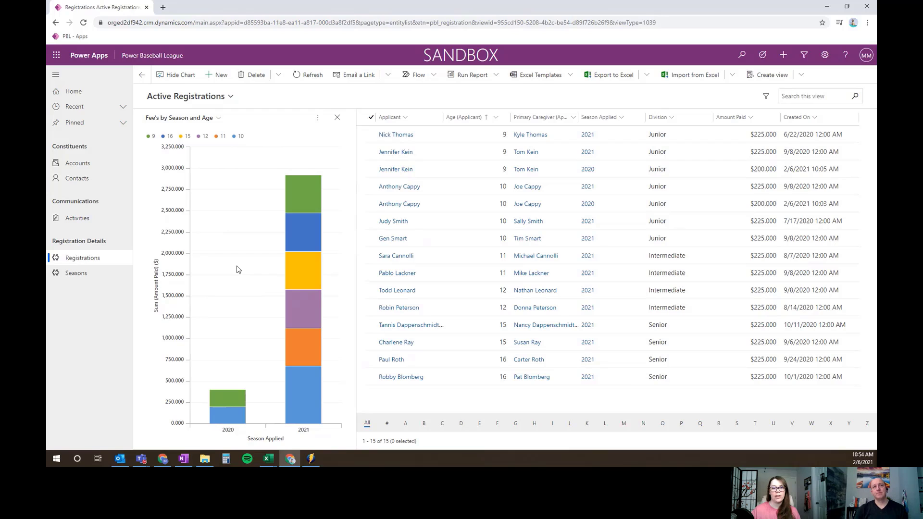
Step: Open crmchartguy.com in a new browser tab
left_click(164, 7)
type("crm")
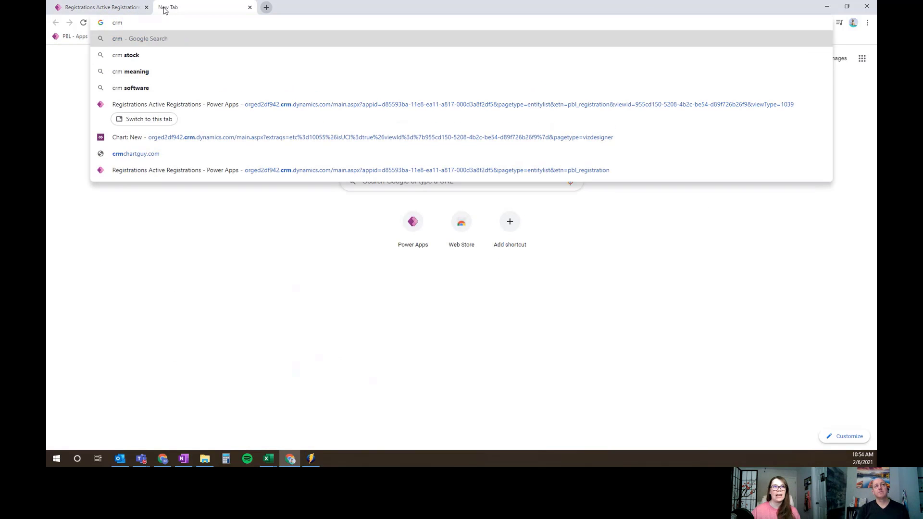
type("chartguy.com")
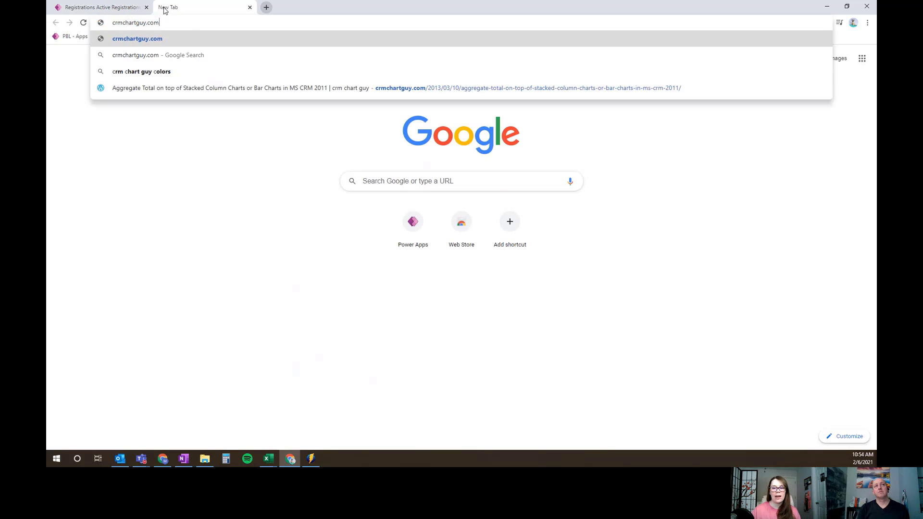
key("Return")
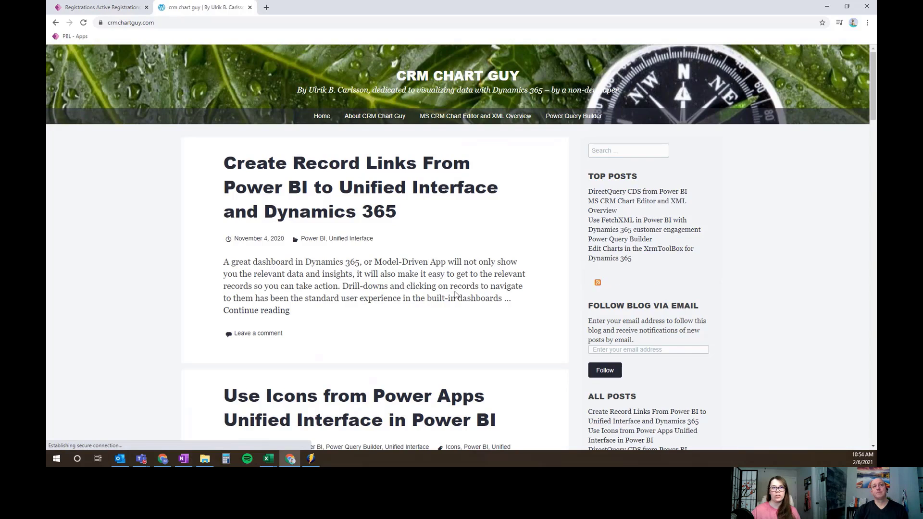
Step: Back on the Active Registrations page, start sharing the "Fee's by Season and Age" chart and add the colleague's user record as recipient
left_click(107, 9)
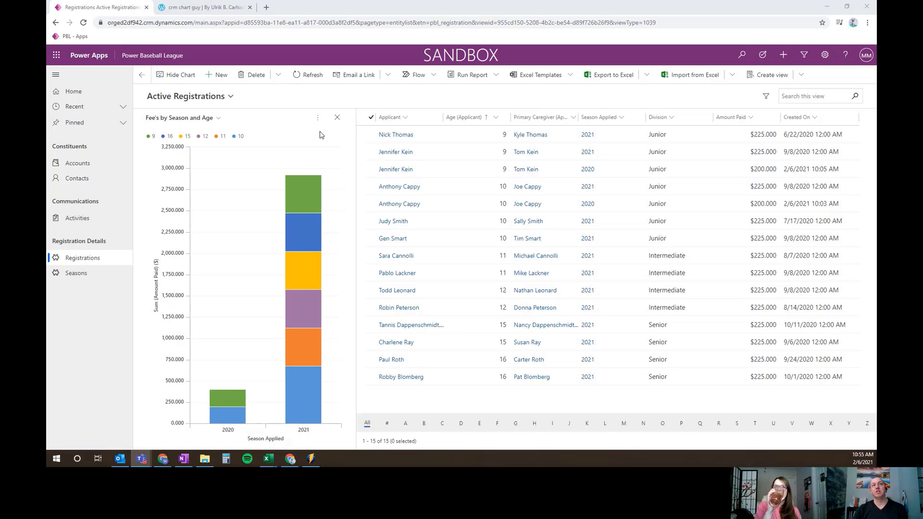
left_click(318, 117)
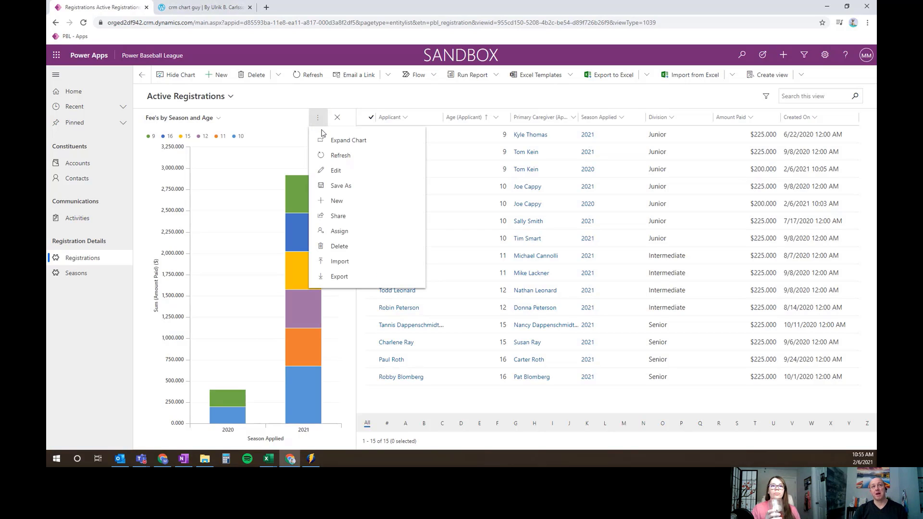
left_click(365, 220)
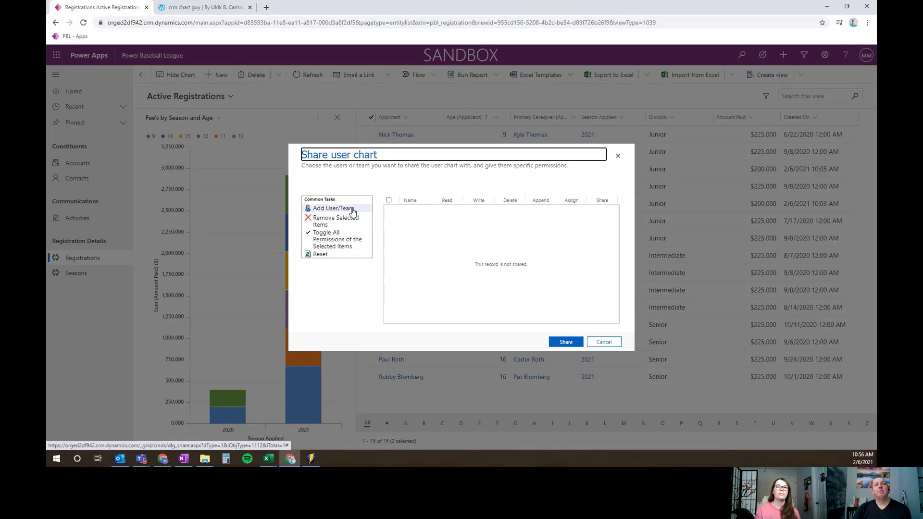
left_click(343, 211)
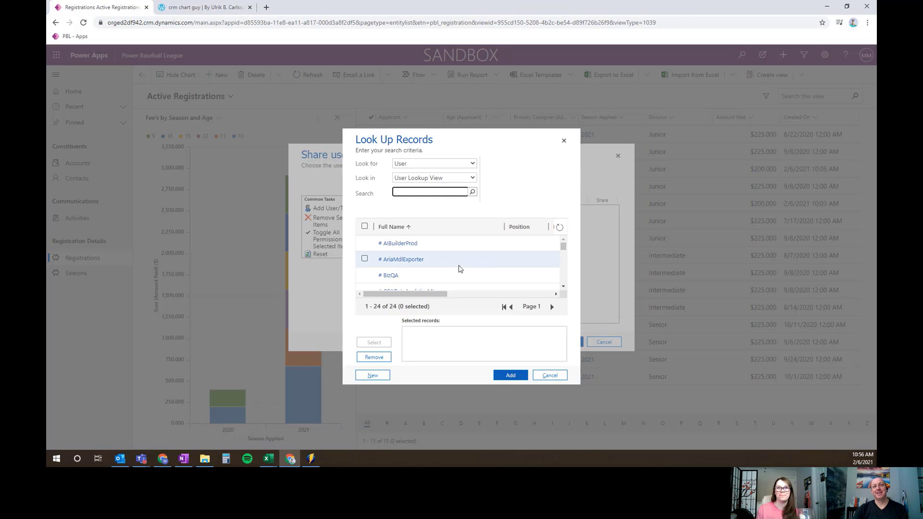
left_click(414, 192)
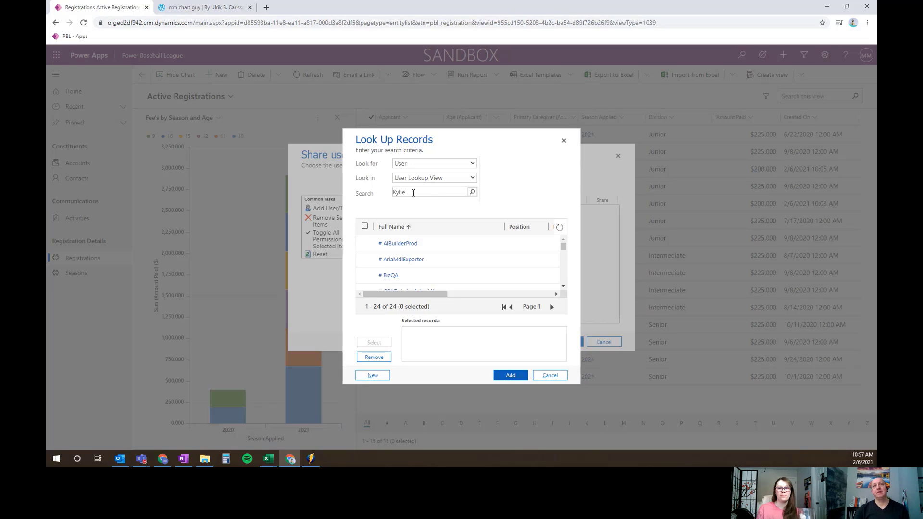
key("Return")
left_click(364, 243)
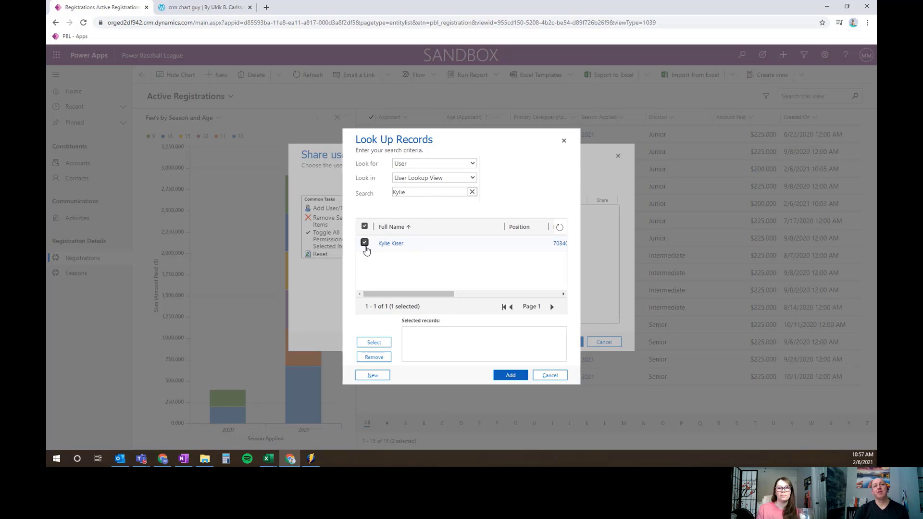
left_click(374, 342)
left_click(518, 377)
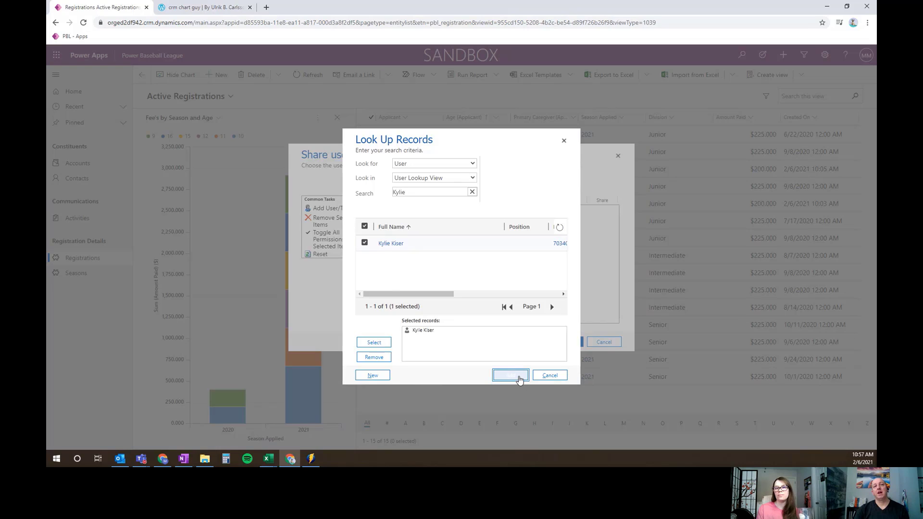
Step: Grant the added user Write, Delete, Share and Assign permissions and share the chart
left_click(480, 209)
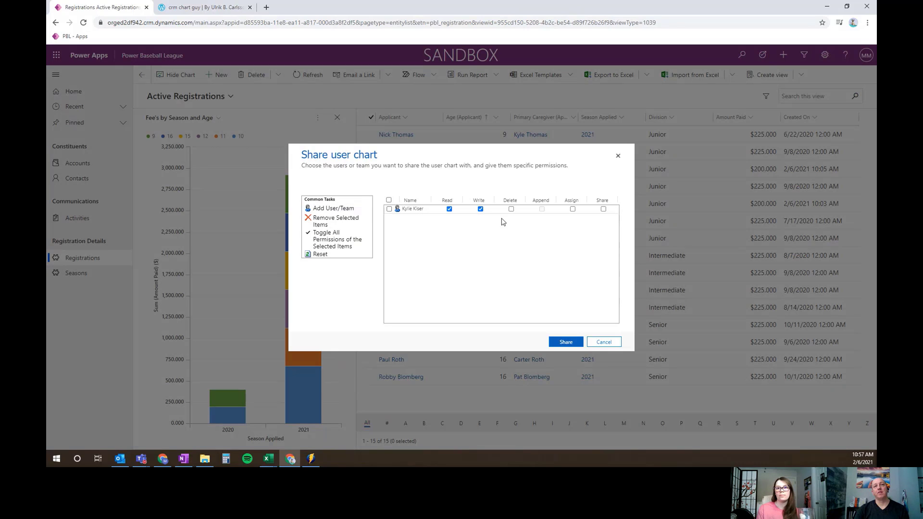
left_click(511, 209)
left_click(603, 209)
left_click(573, 209)
left_click(567, 343)
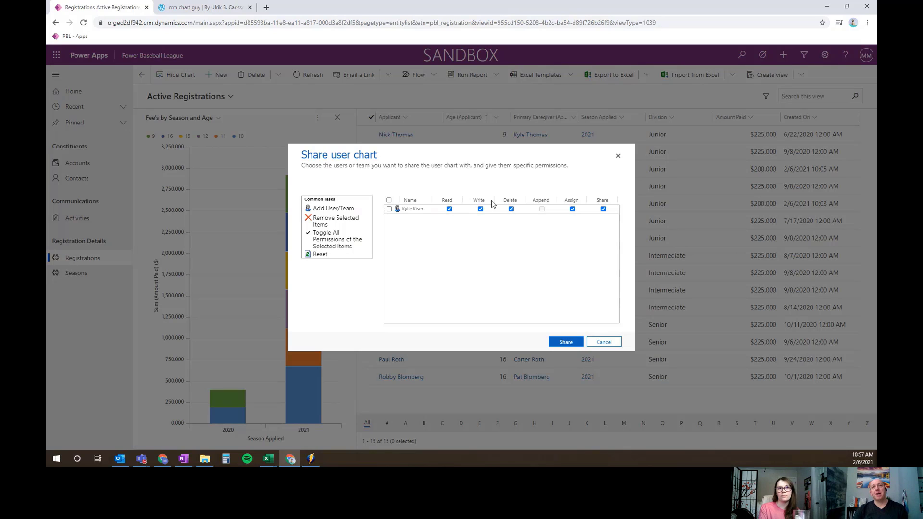
left_click(567, 343)
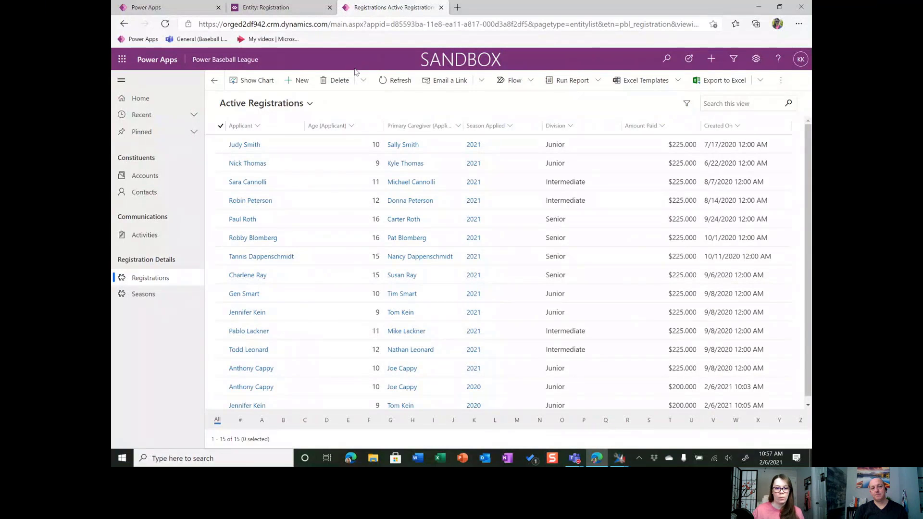
Step: Show the shared "Fee's by Season and Age" chart beside the registrations list and export it as an XML file
left_click(255, 86)
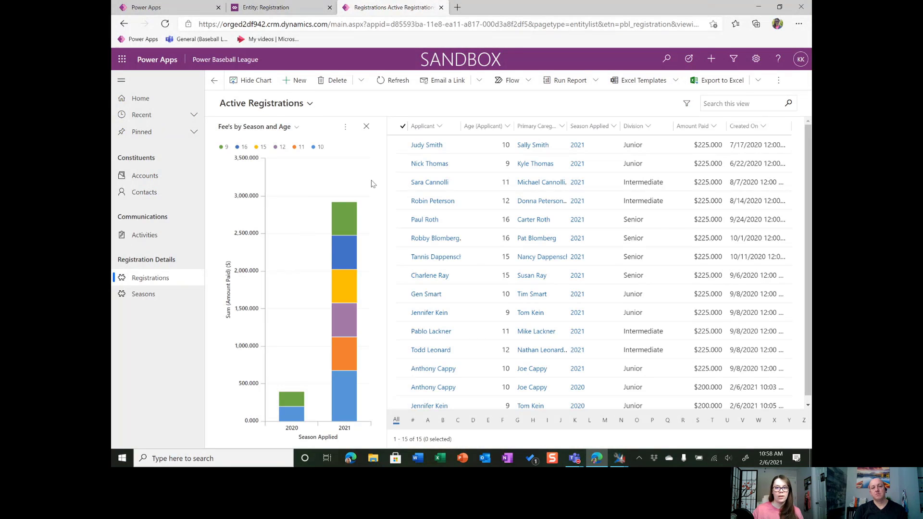
left_click(344, 127)
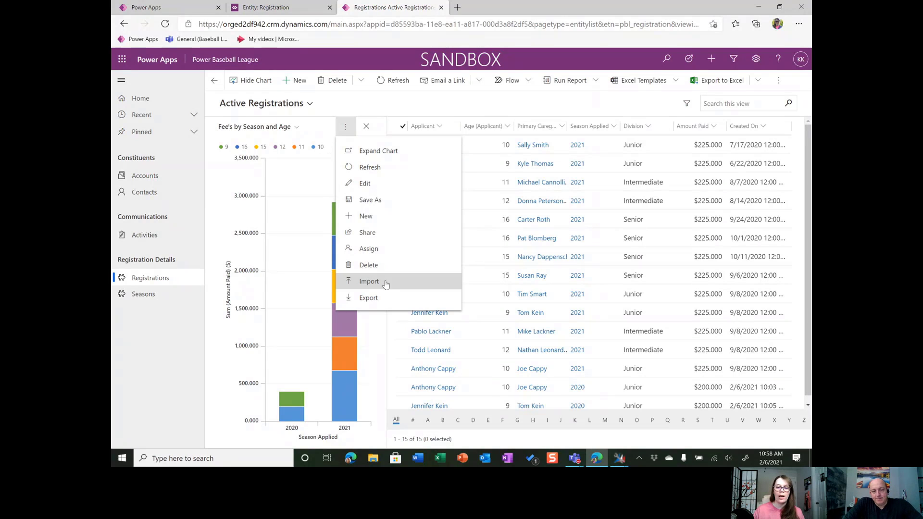
left_click(392, 302)
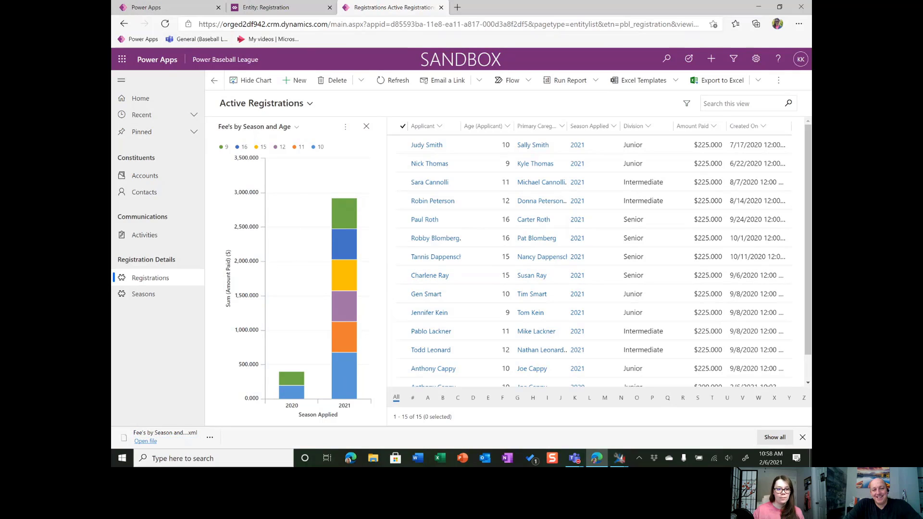
Step: Check the Registration table's charts in the Power Baseball League - Custom solution and start a new system chart in the classic editor
left_click(190, 9)
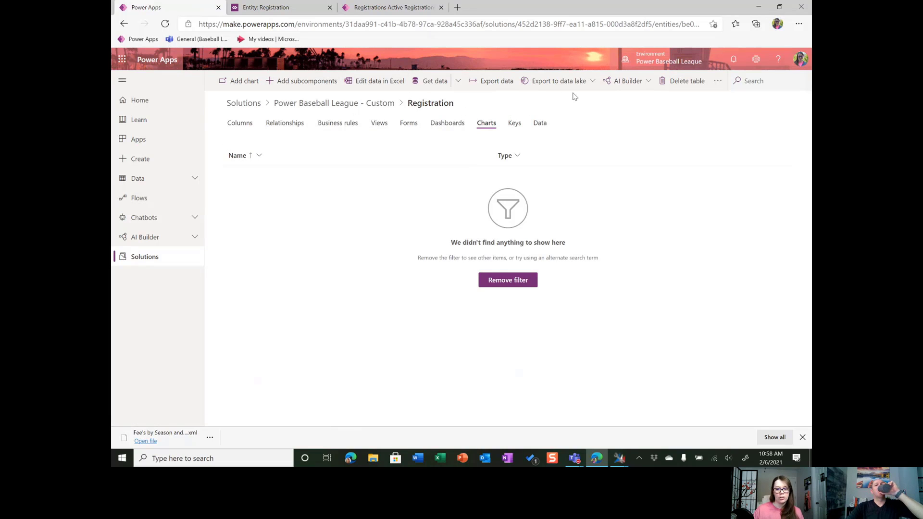
left_click(719, 88)
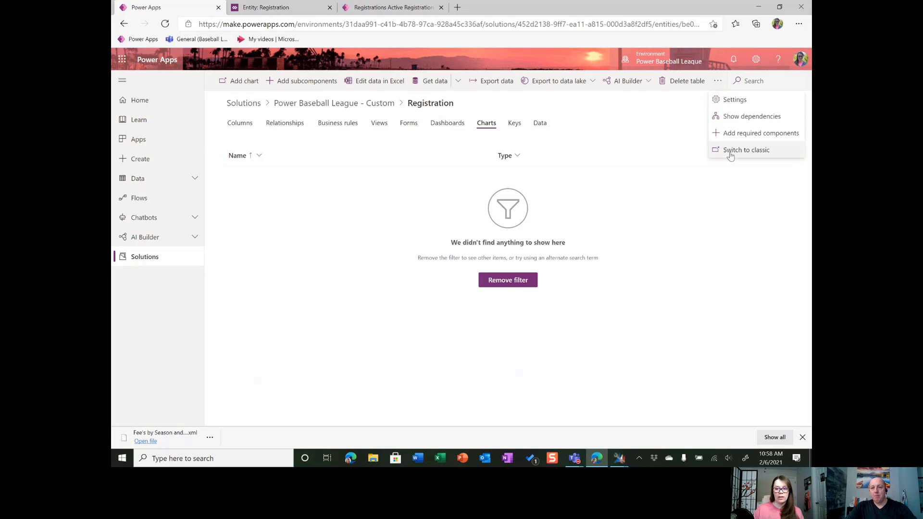
left_click(280, 9)
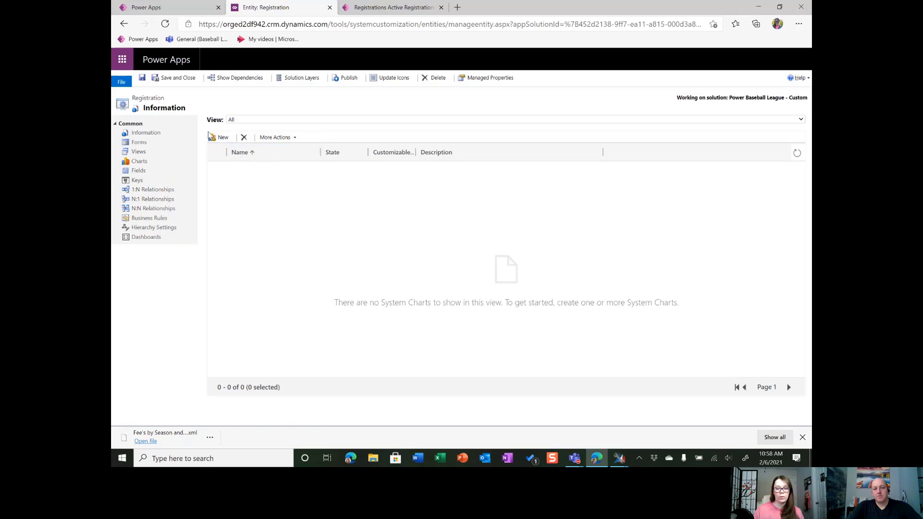
left_click(215, 139)
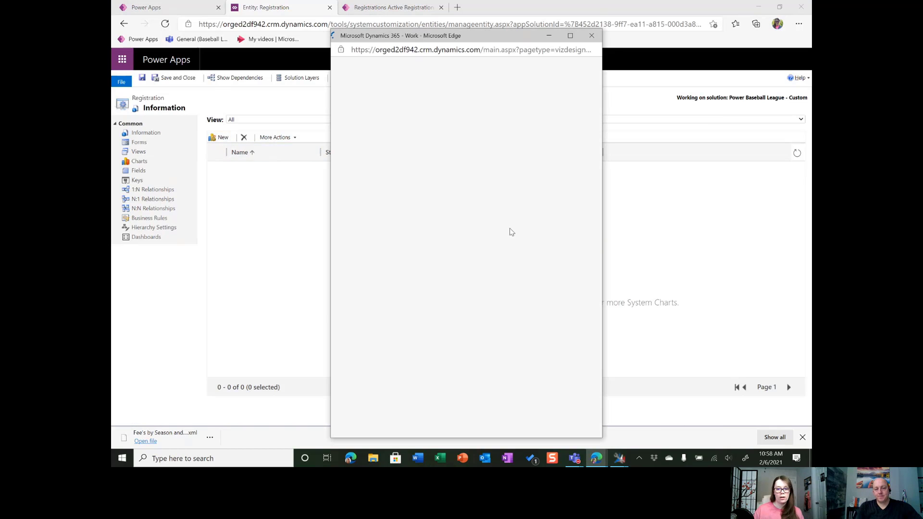
scroll(469, 208, "down", 1)
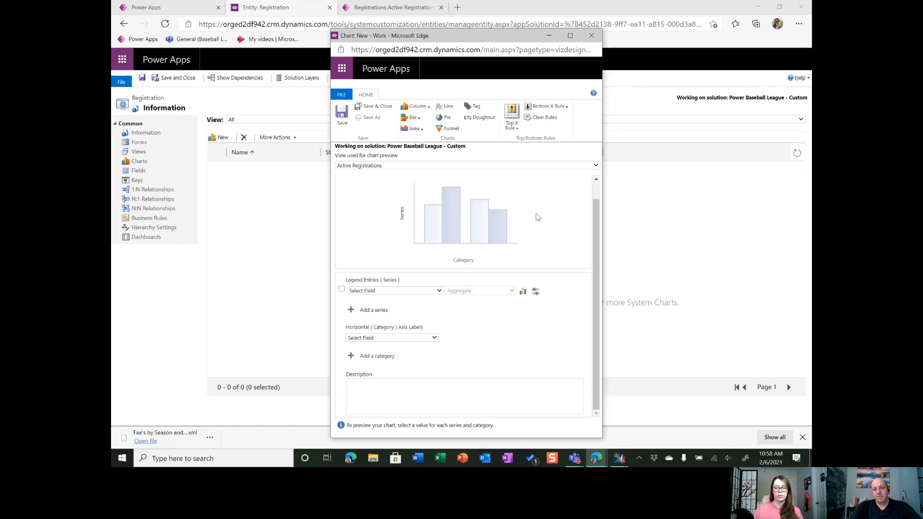
Step: Discard the blank new chart and choose the exported "Fee's by Season and Age" XML file from Downloads for chart import
left_click(592, 35)
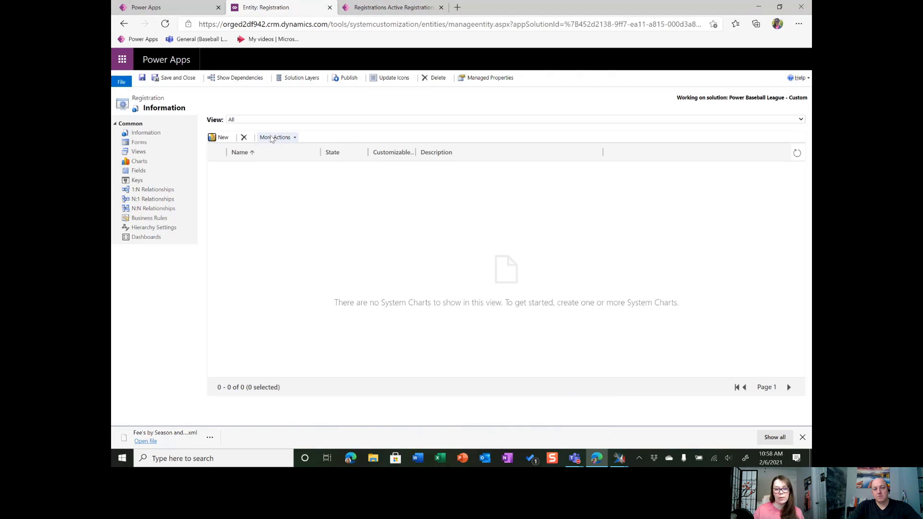
left_click(276, 138)
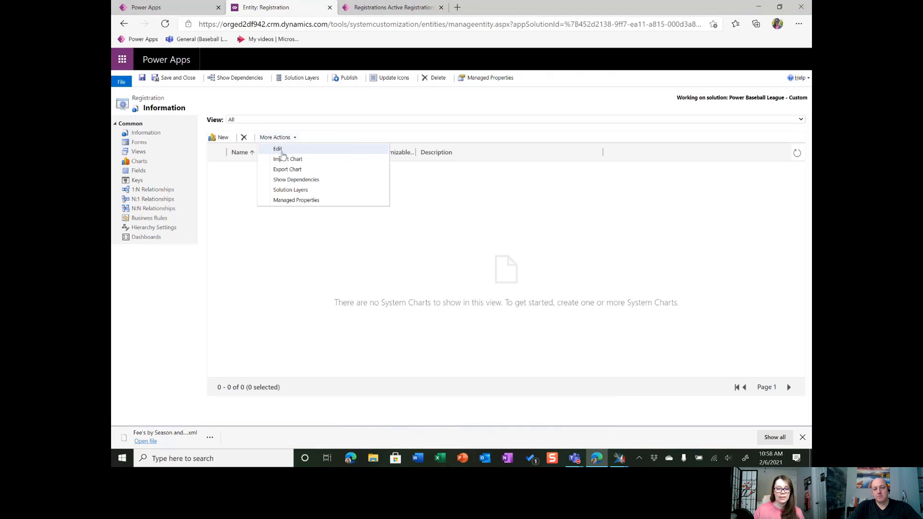
left_click(288, 160)
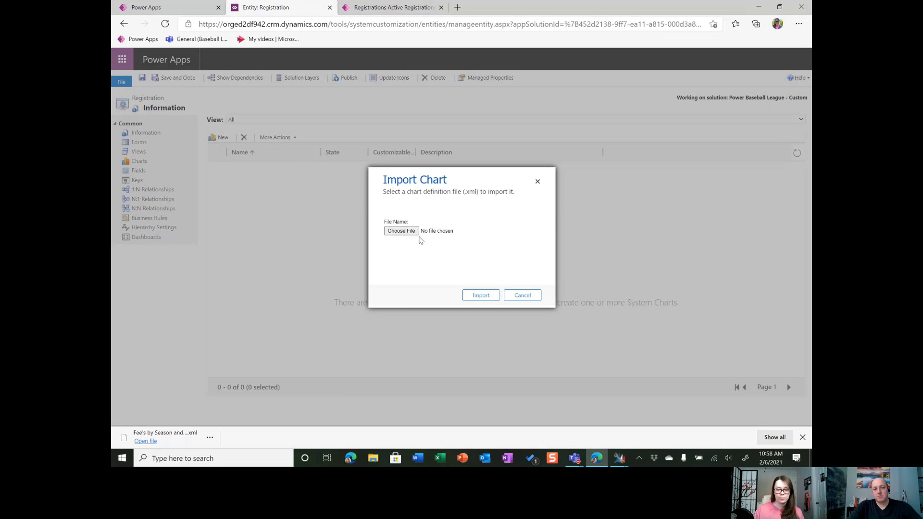
left_click(411, 232)
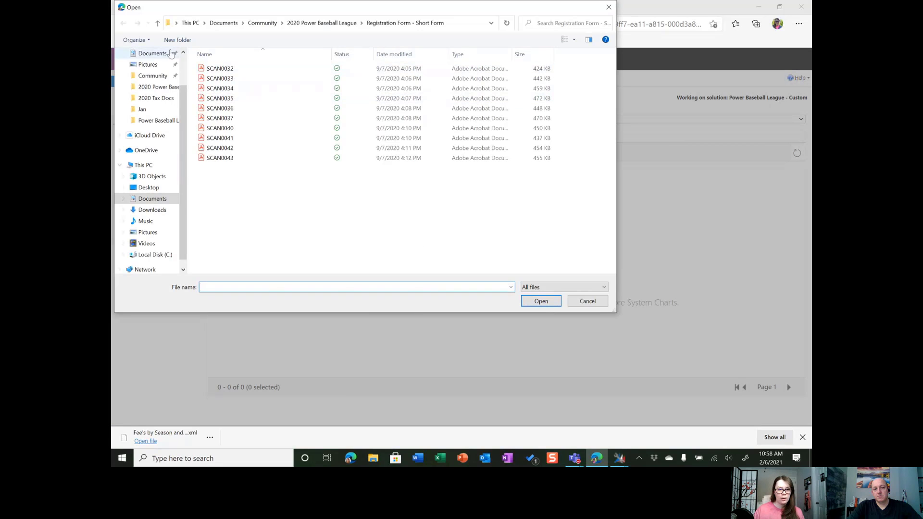
scroll(158, 72, "up", 2)
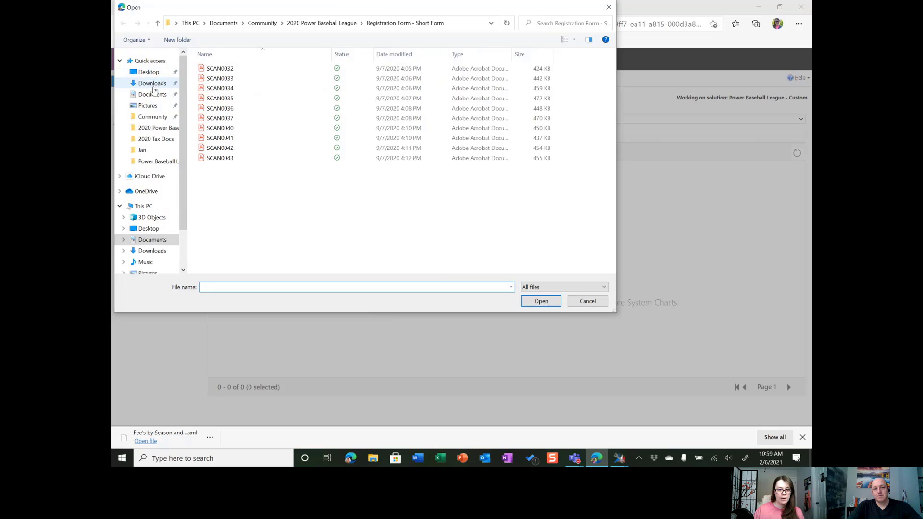
left_click(151, 83)
left_click(250, 77)
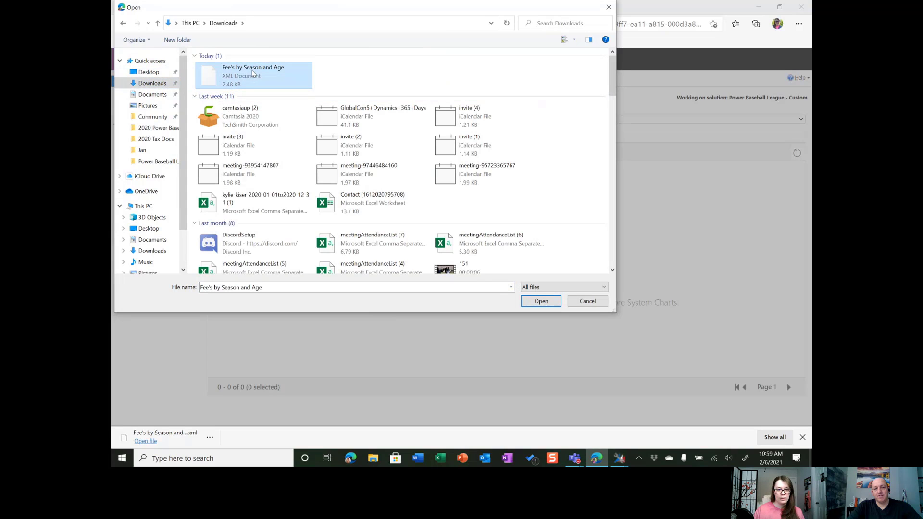
left_click(533, 301)
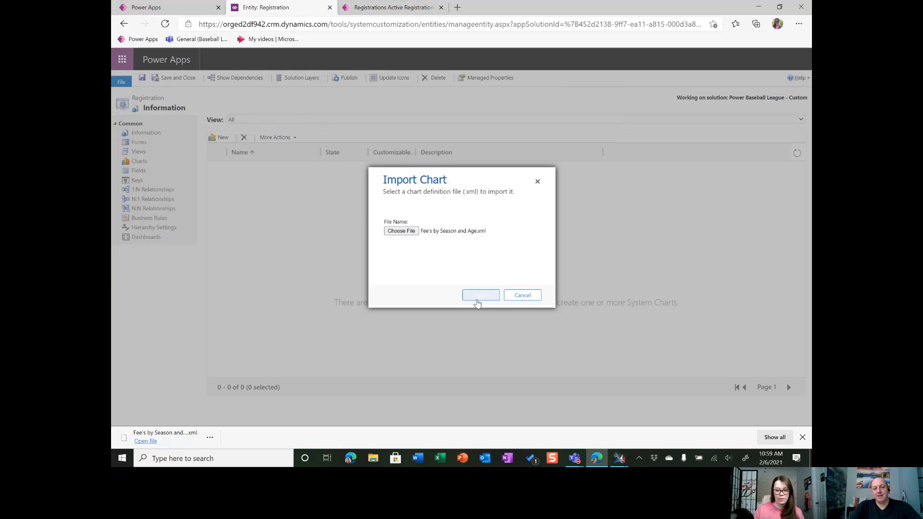
Step: Import the "Fee's by Season and Age" chart with an empty description, and save and publish the Registration table
left_click(483, 295)
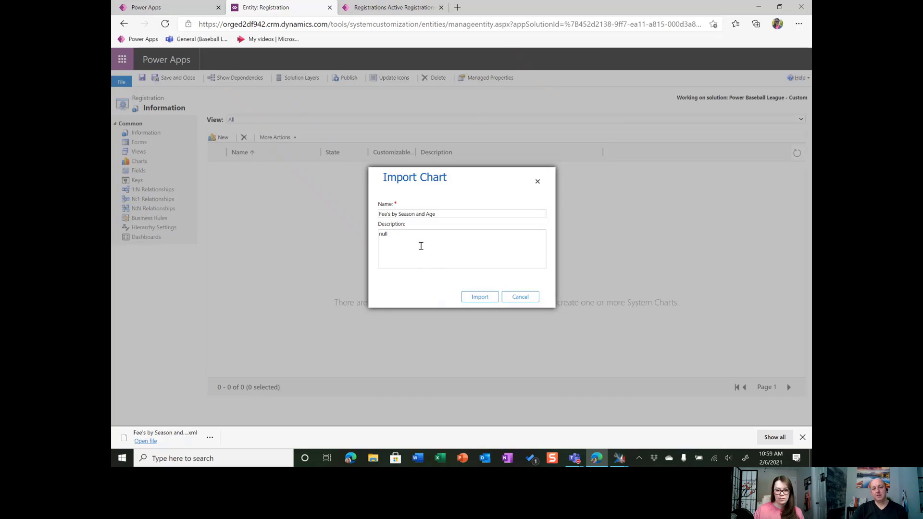
double_click(421, 245)
key("BackSpace")
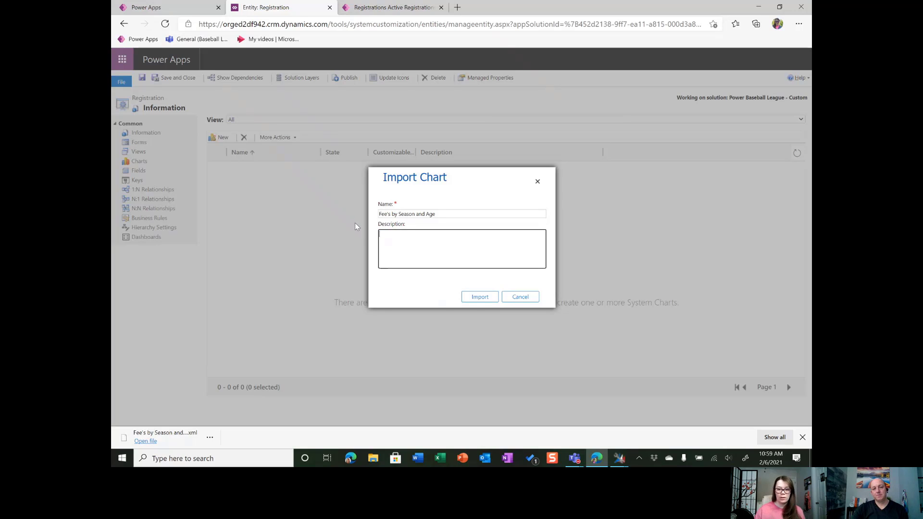
left_click(475, 301)
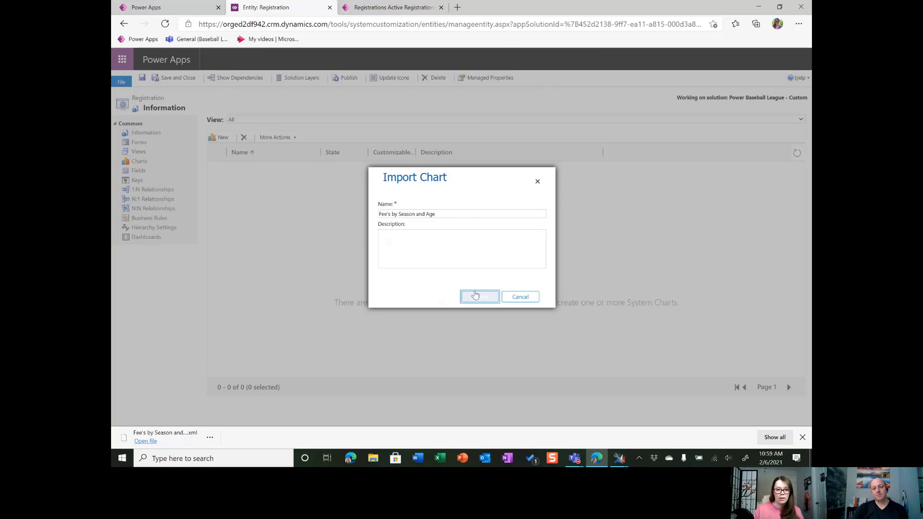
left_click(527, 297)
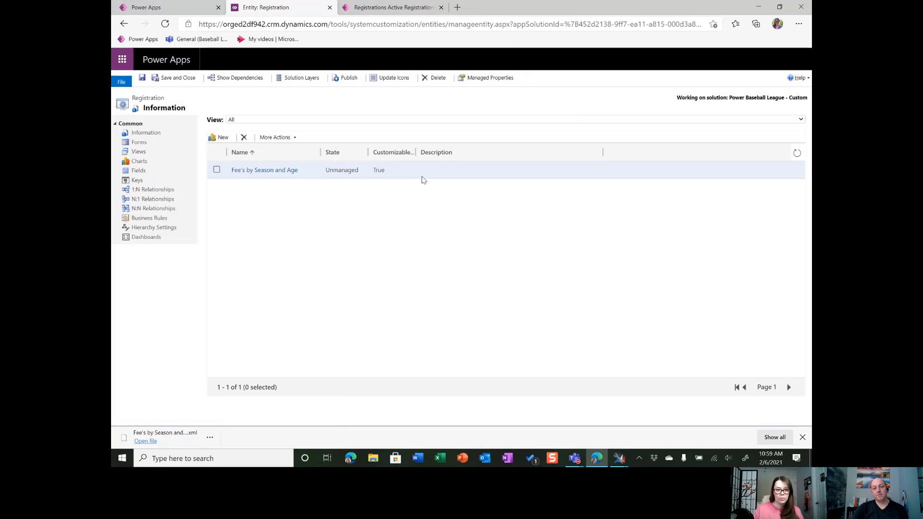
left_click(143, 78)
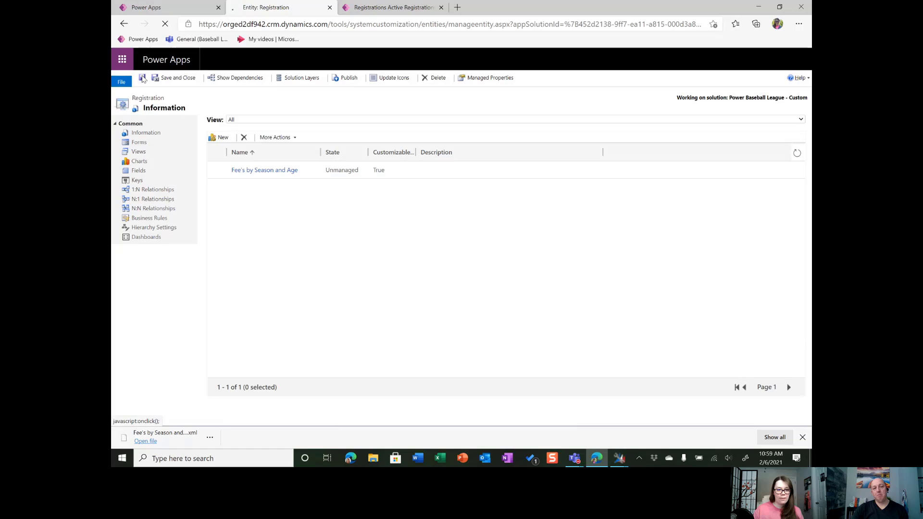
left_click(348, 79)
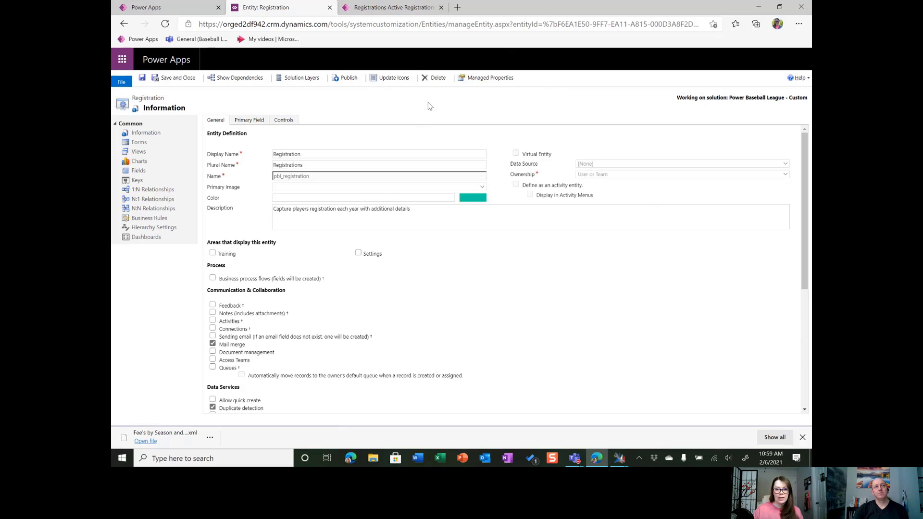
Step: Reload the Active Registrations page with its chart shown and check the chart list for the imported system chart
left_click(406, 9)
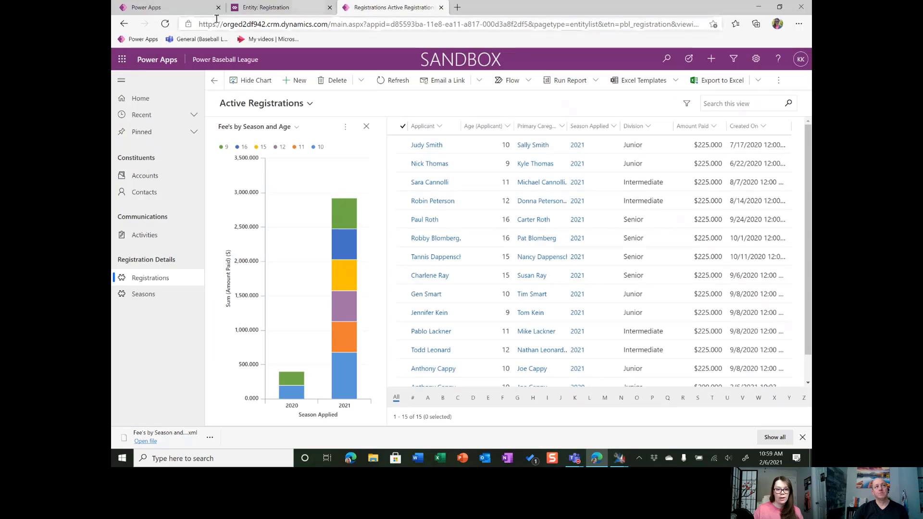
left_click(165, 23)
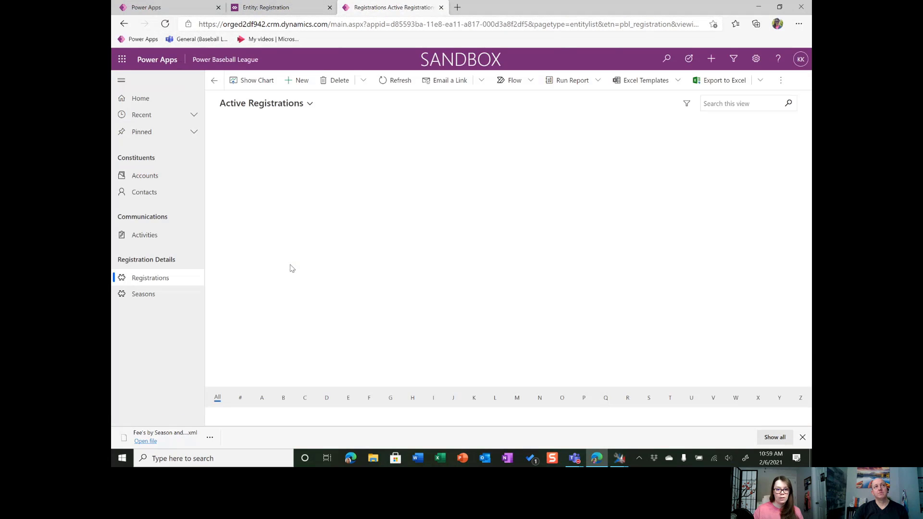
left_click(256, 81)
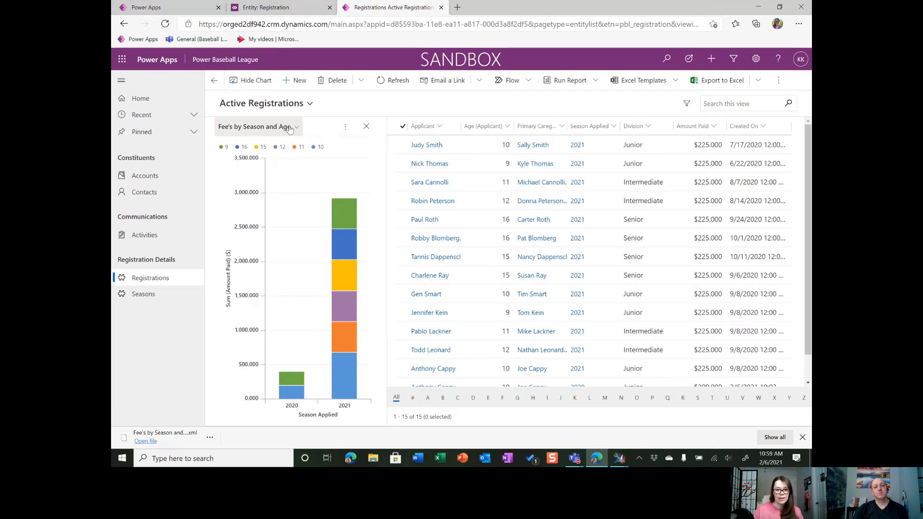
left_click(291, 127)
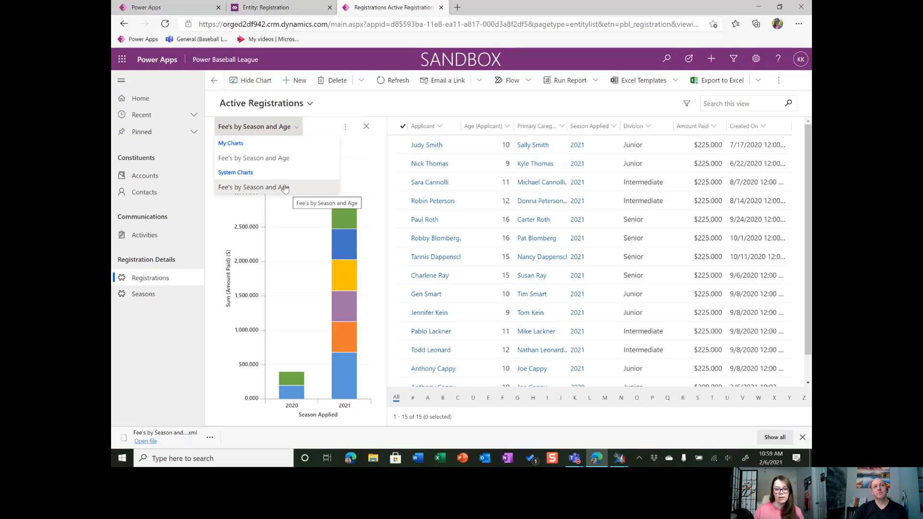
left_click(376, 113)
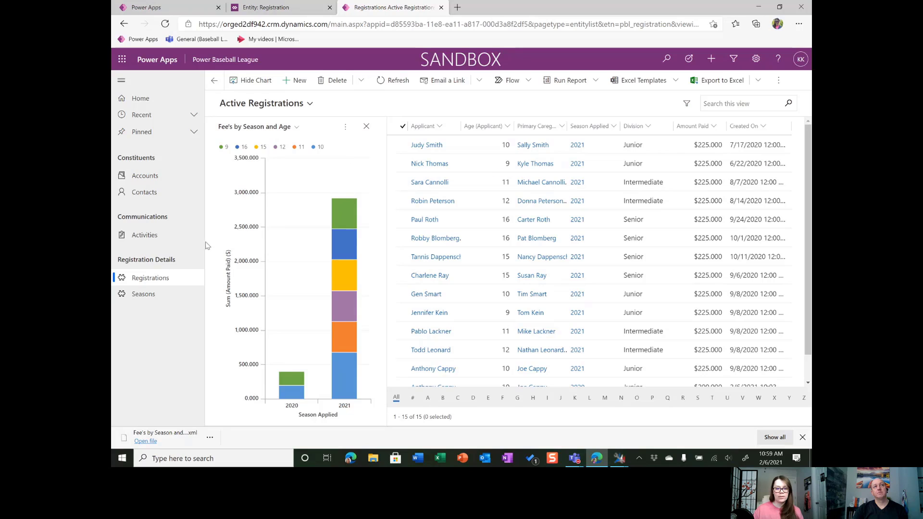
mouse_move(343, 259)
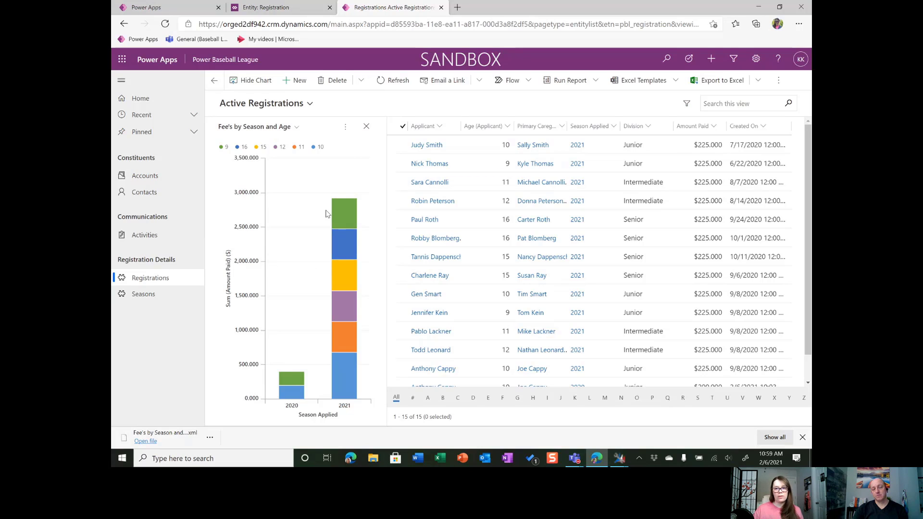
mouse_move(351, 212)
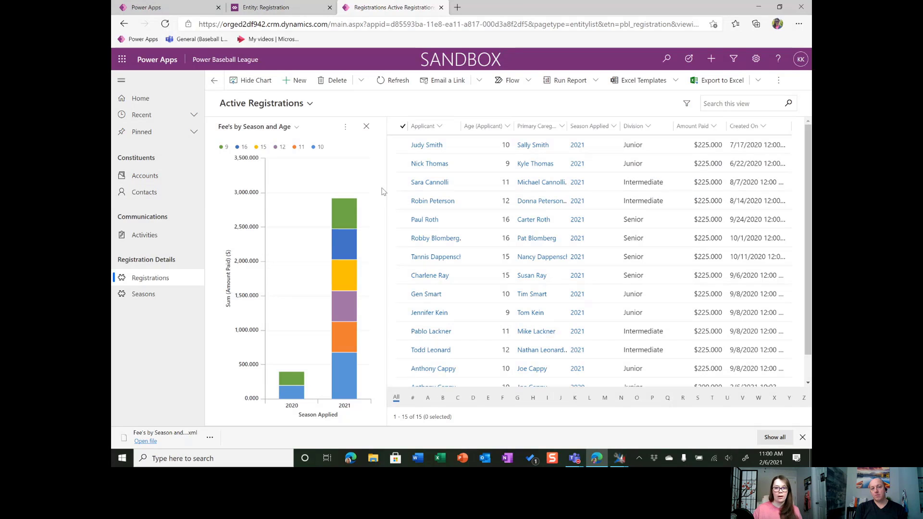
Step: Switch to XrmToolBox's Advanced Chart Editor, find the Registration entity with "regi" and open its "Fee's by Season and Age" chart for editing
left_click(620, 460)
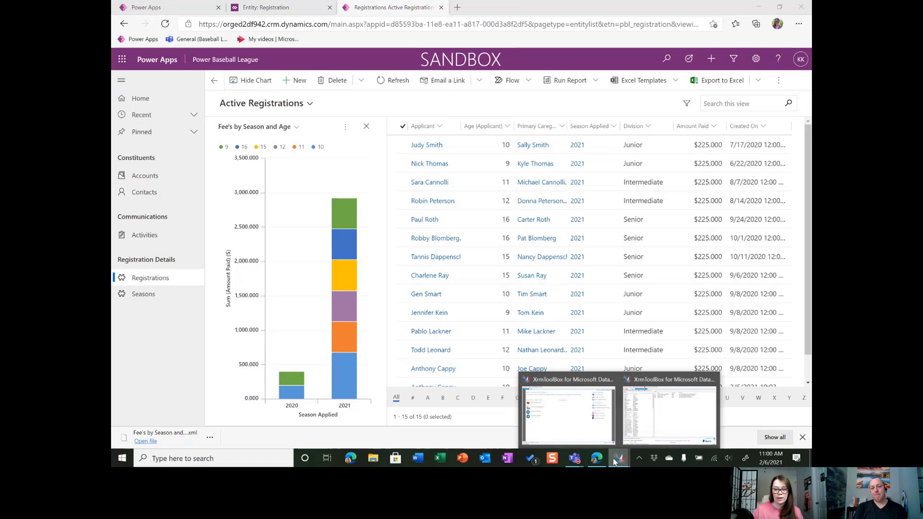
left_click(663, 413)
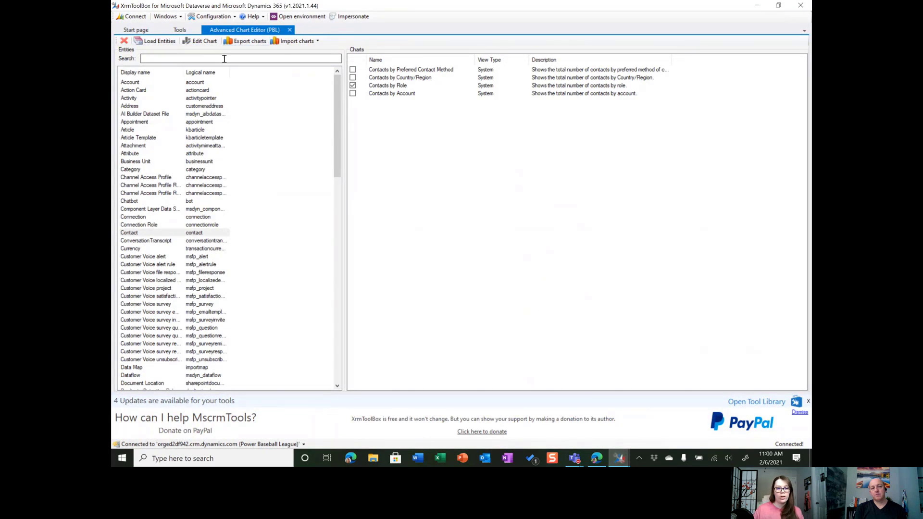
type("regi")
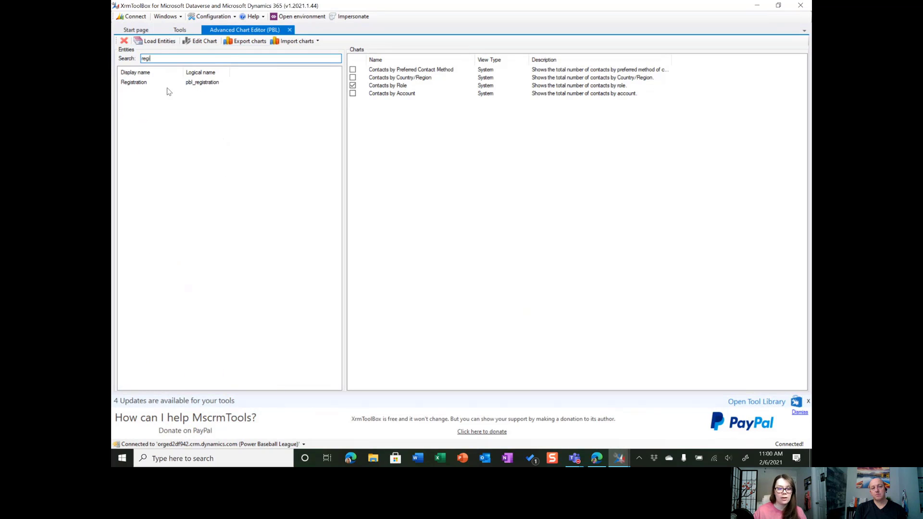
left_click(169, 84)
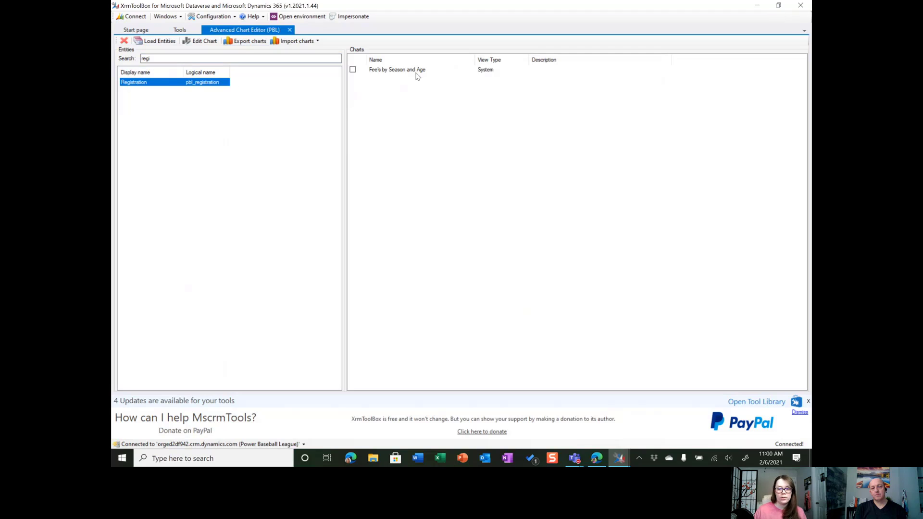
left_click(420, 71)
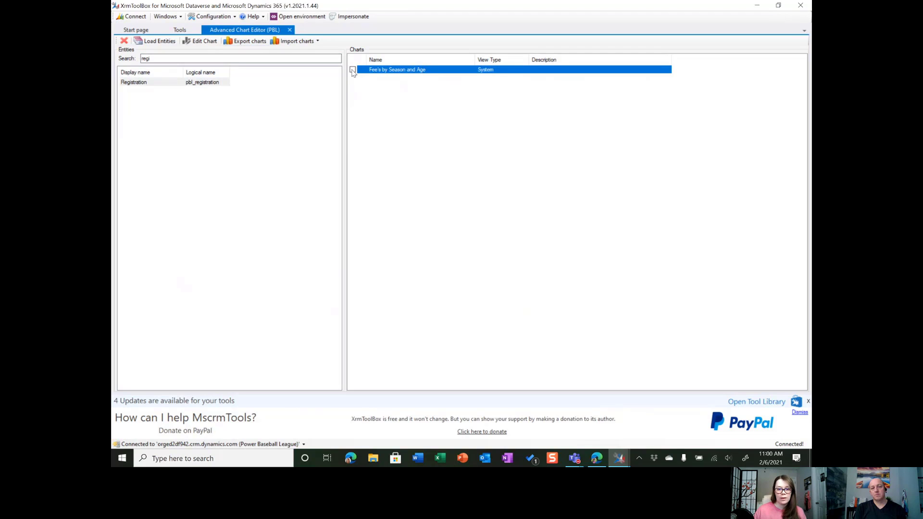
left_click(200, 41)
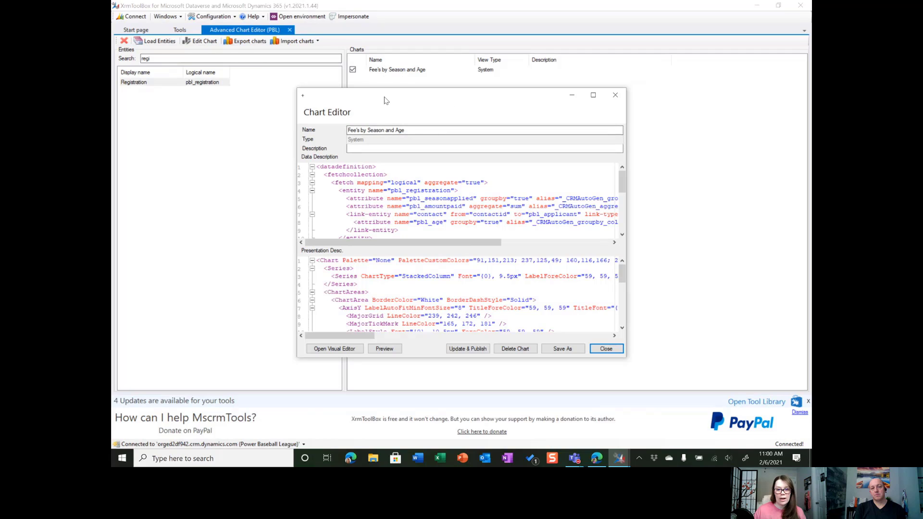
Step: Enlarge the Chart Editor window and examine the custom palette colors in the chart's presentation description XML
left_click_drag(385, 96, 342, 39)
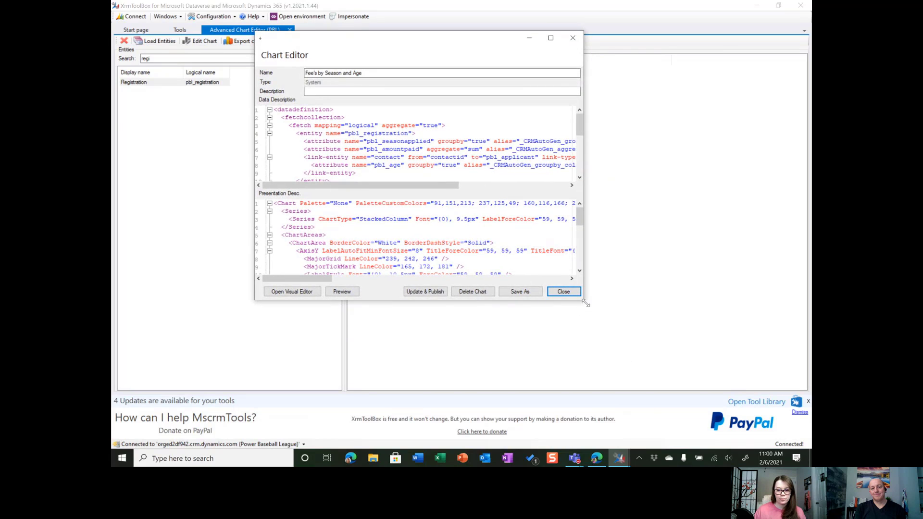
left_click_drag(585, 303, 731, 386)
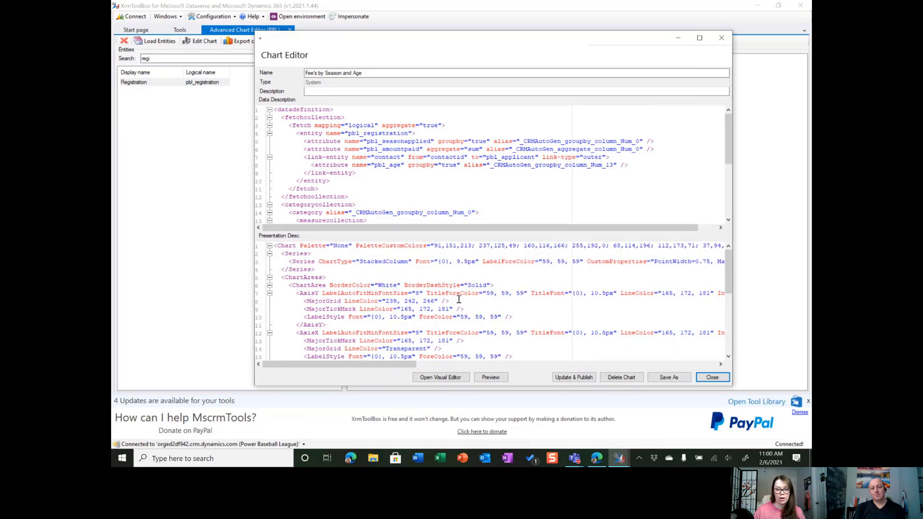
left_click_drag(445, 245, 478, 253)
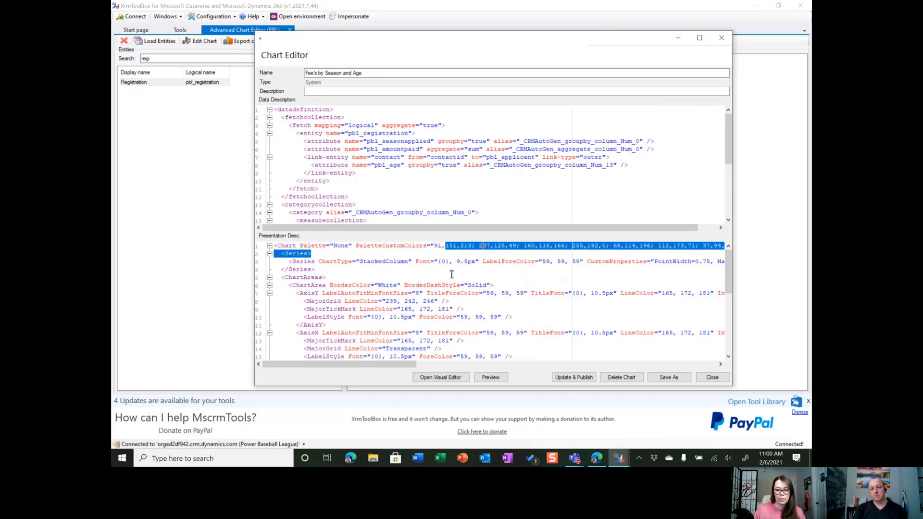
Step: Open the chart in the maximized visual editor and examine the Series settings and their CustomProperties
left_click(431, 379)
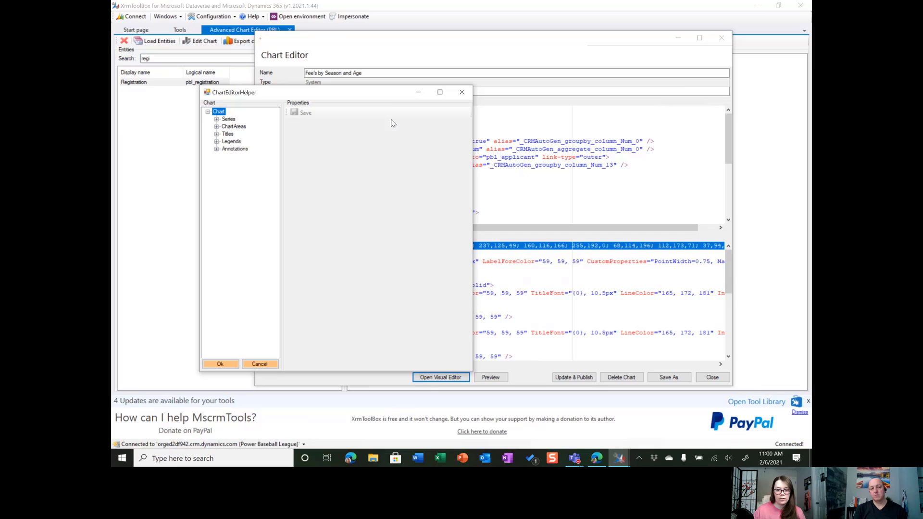
left_click(439, 92)
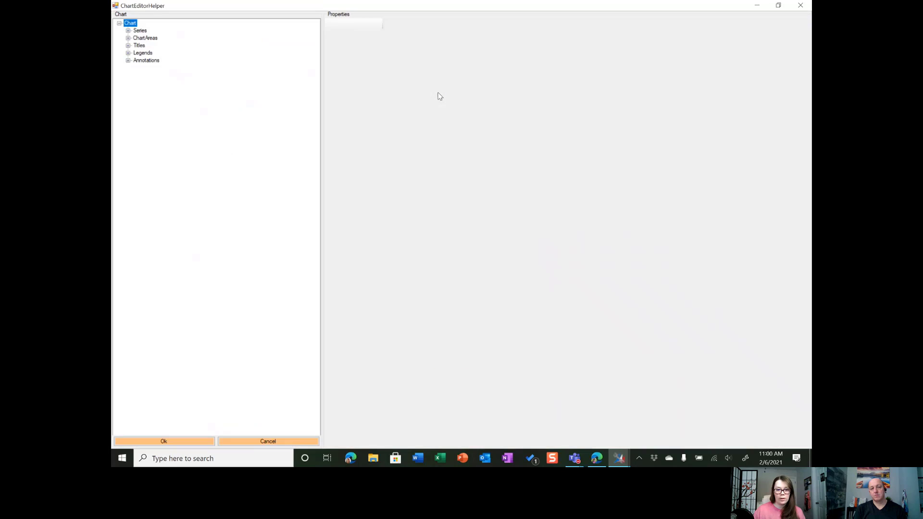
double_click(139, 31)
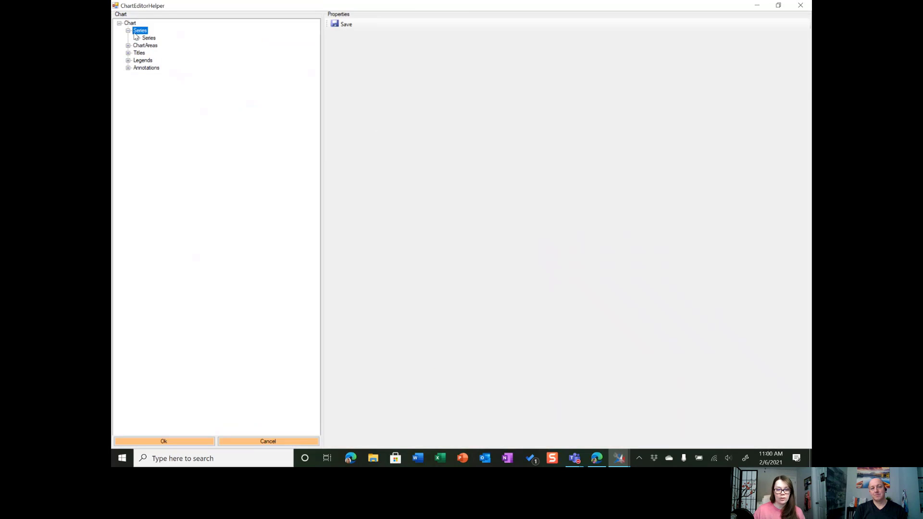
double_click(139, 38)
left_click(163, 46)
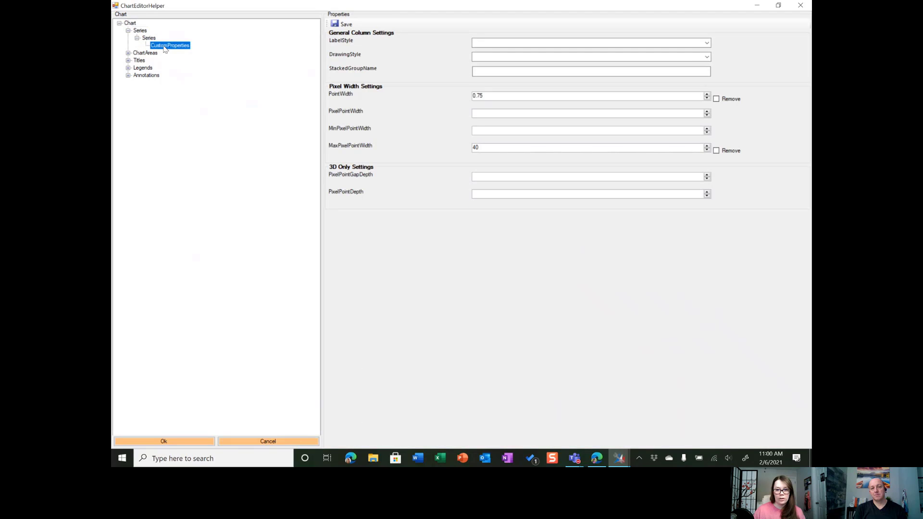
left_click(148, 38)
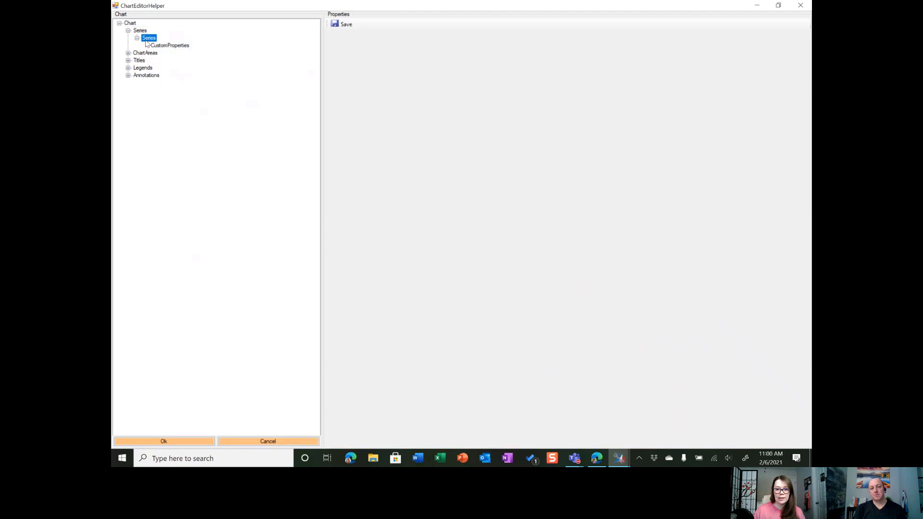
left_click(135, 32)
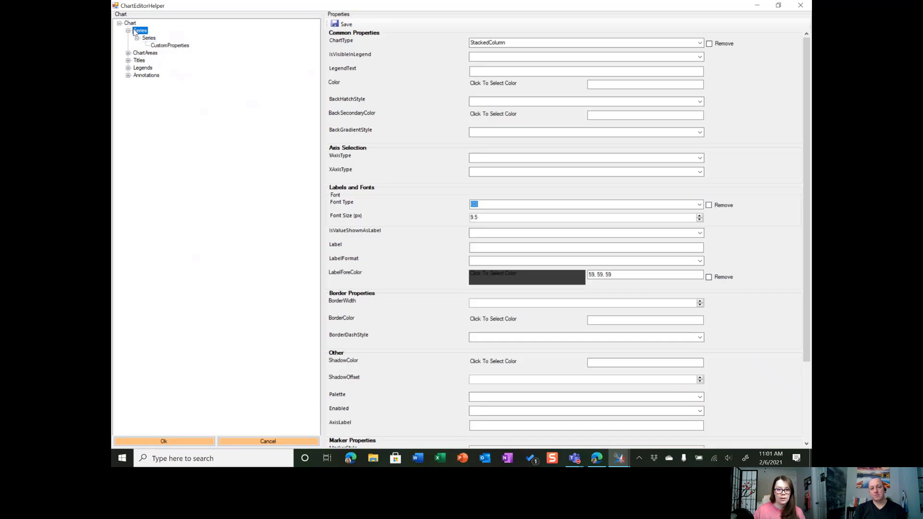
Step: Expand ChartAreas down to its ChartArea and examine the AxisY properties in the chart structure
left_click(139, 54)
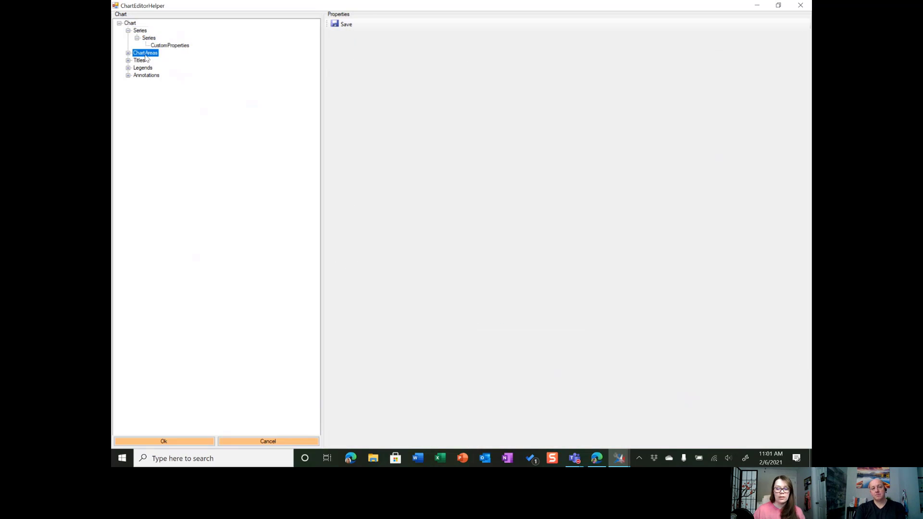
left_click(128, 53)
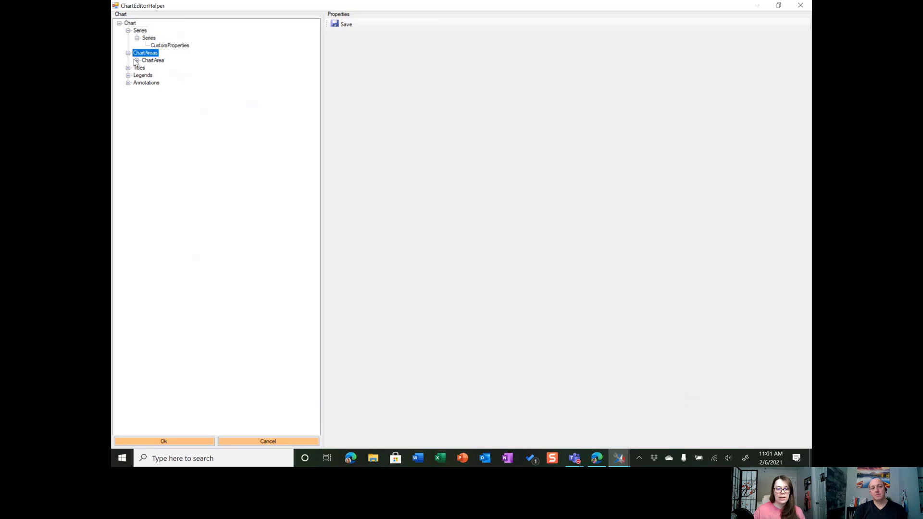
left_click(137, 60)
left_click(152, 61)
left_click(156, 68)
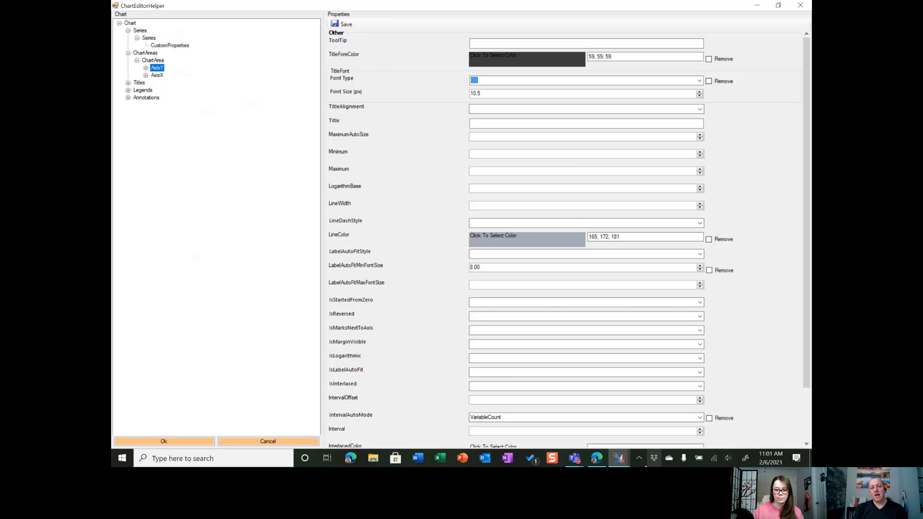
Step: Switch to the Microsoft Teams call and stop sharing the screen
mouse_move(580, 461)
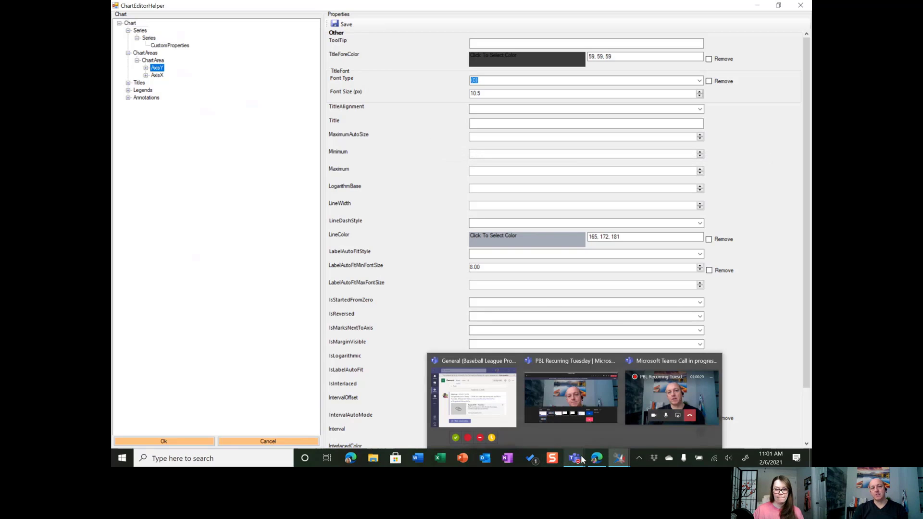
left_click(672, 397)
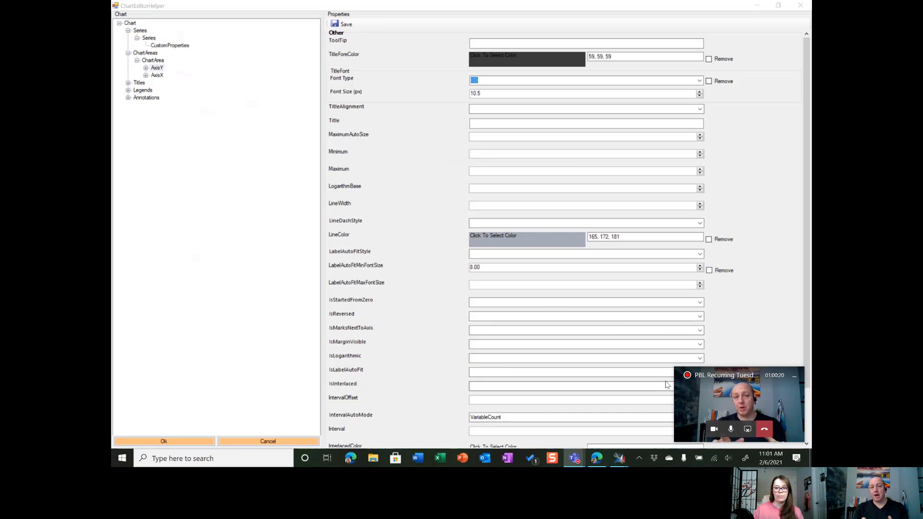
left_click(747, 429)
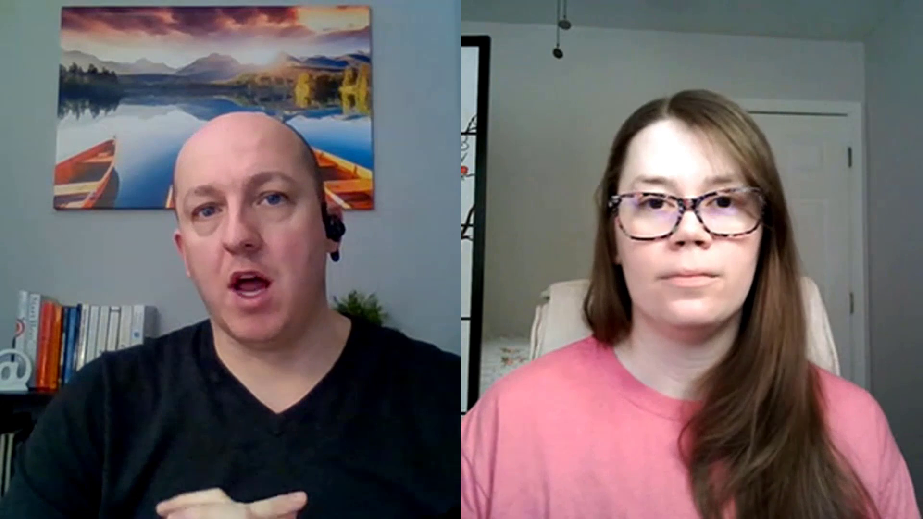